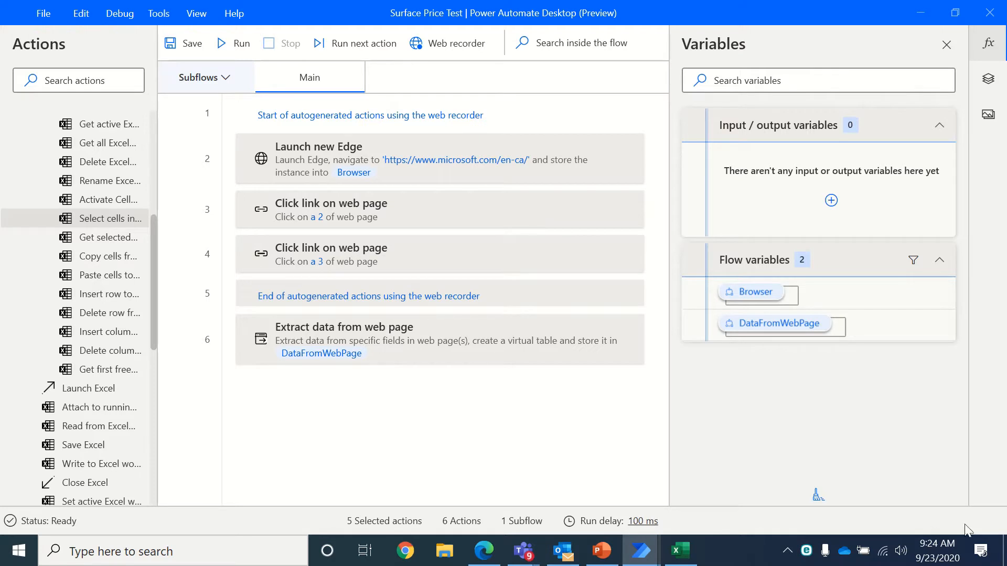
Step: Switch to the Surface Laptop Prices workbook in Excel and review the column headings on the Current Run sheet
left_click(1005, 550)
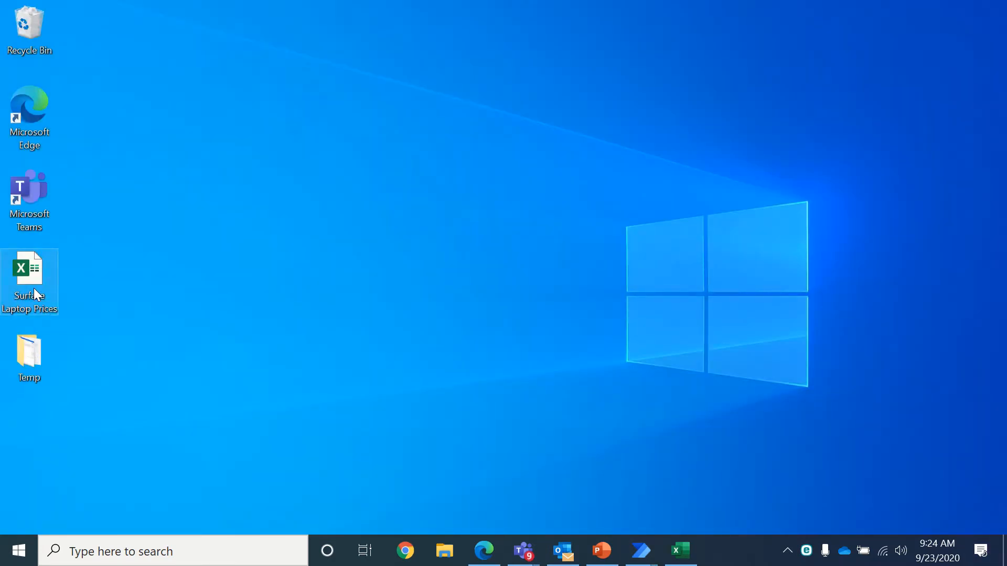
left_click(683, 557)
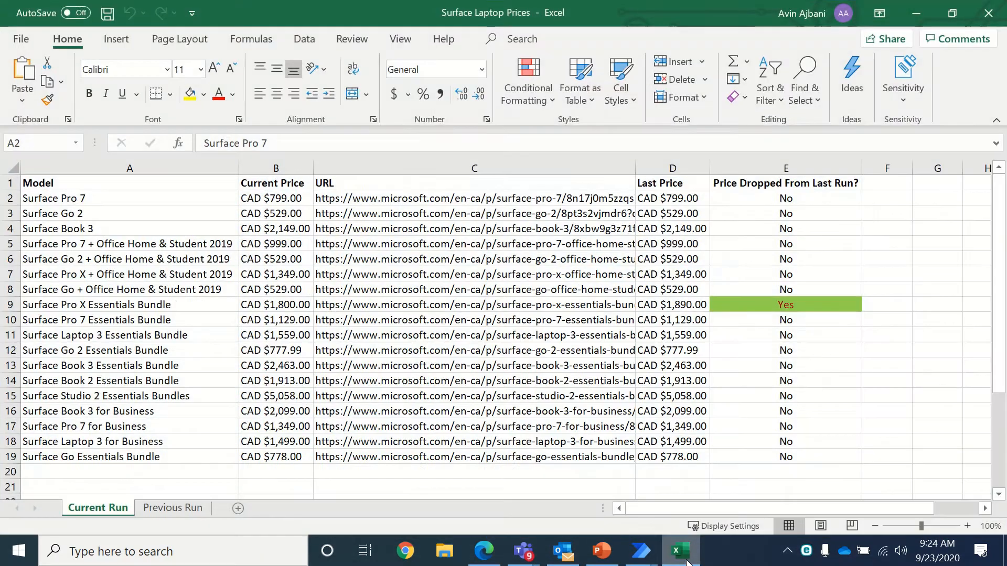
left_click(73, 185)
key("shift+Right")
key("shift+Right")
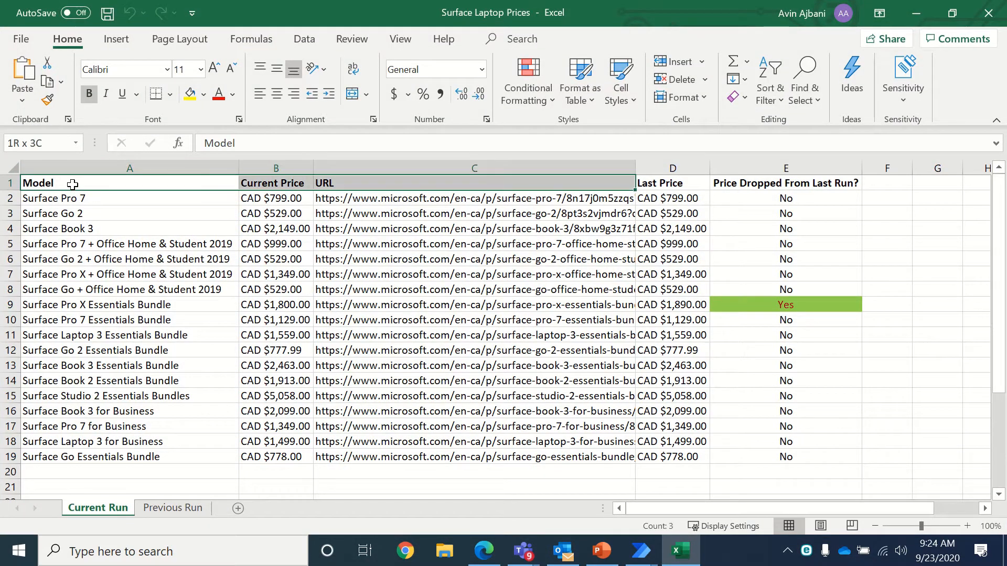
left_click(288, 184)
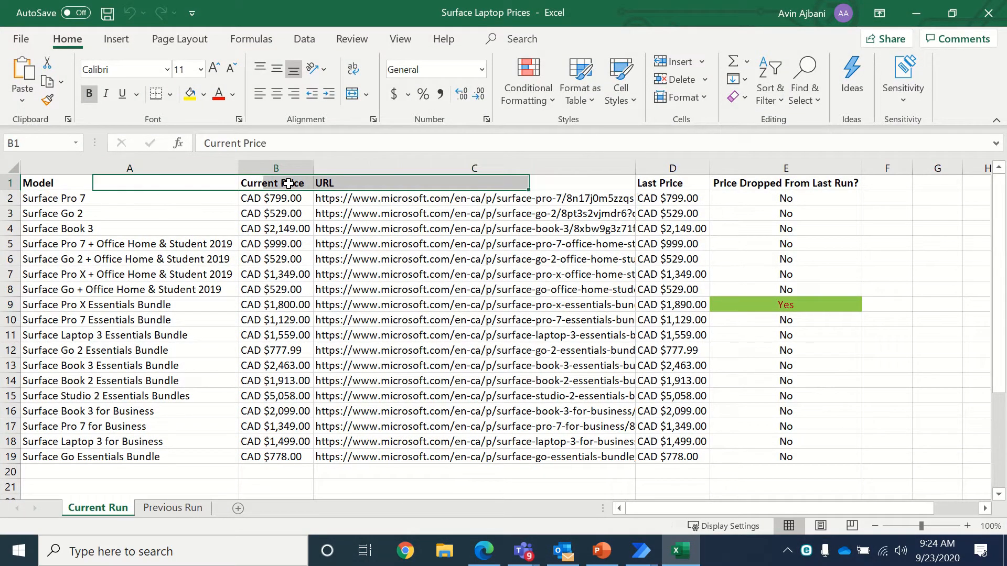
left_click(348, 188)
left_click(670, 185)
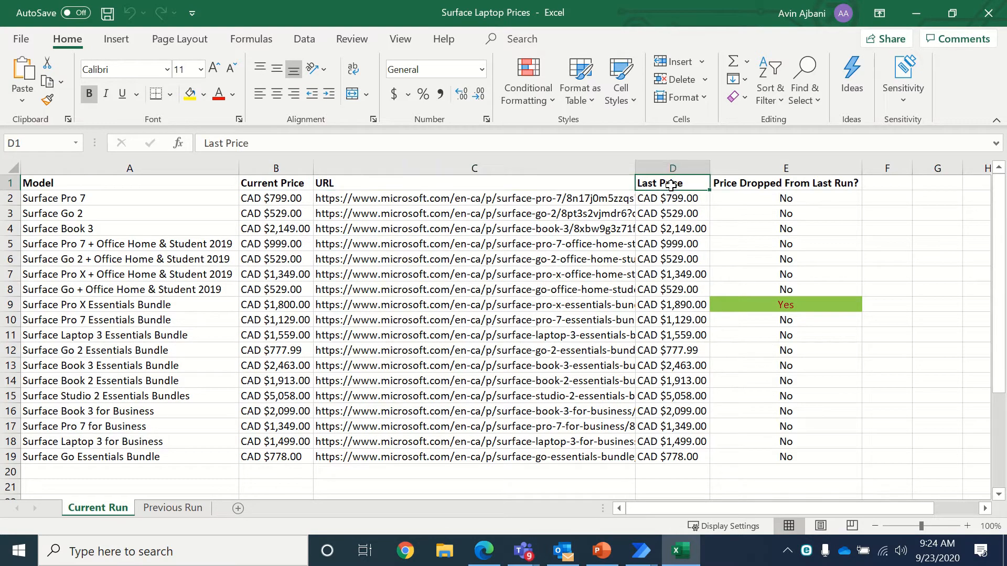
left_click(742, 183)
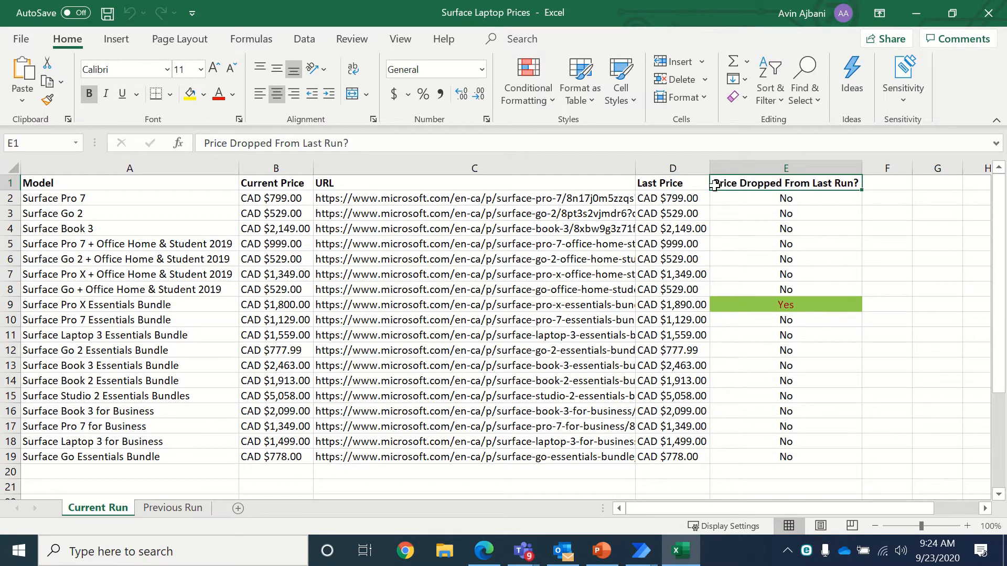
Step: Inspect the Last Price formula in D2, the data on the Previous Run sheet, and the price-drop formula in E9 of Current Run
left_click(668, 199)
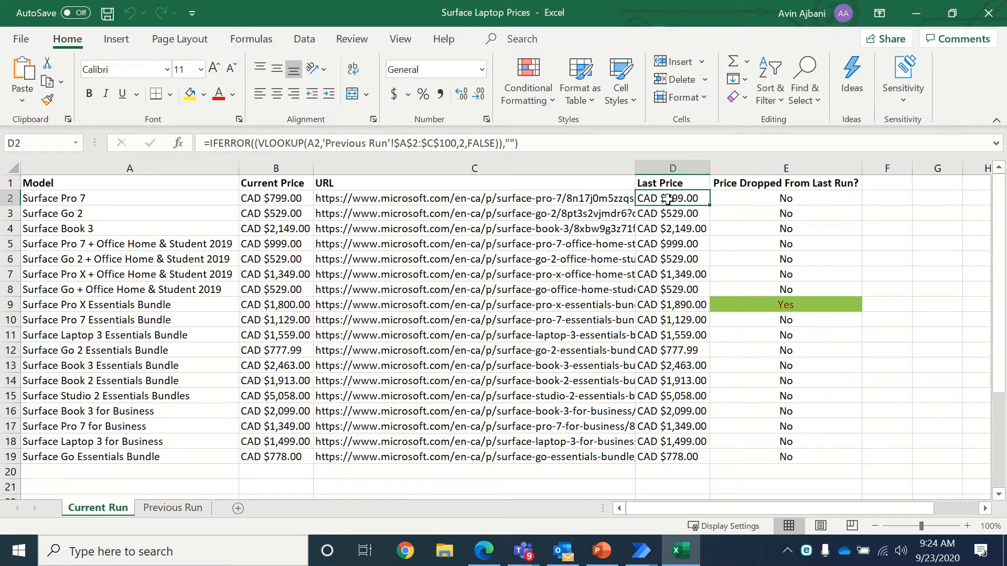
left_click(181, 509)
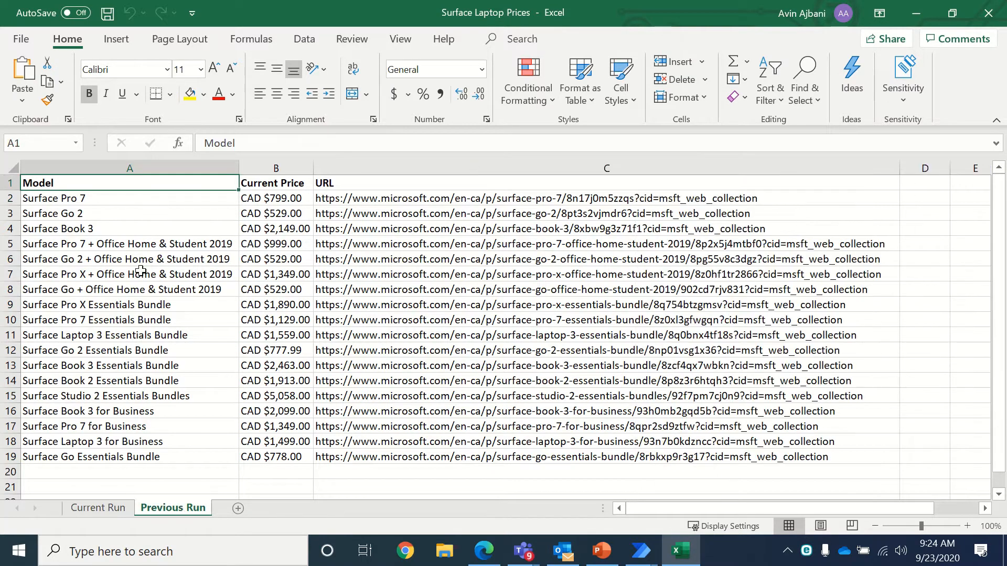
left_click(78, 199)
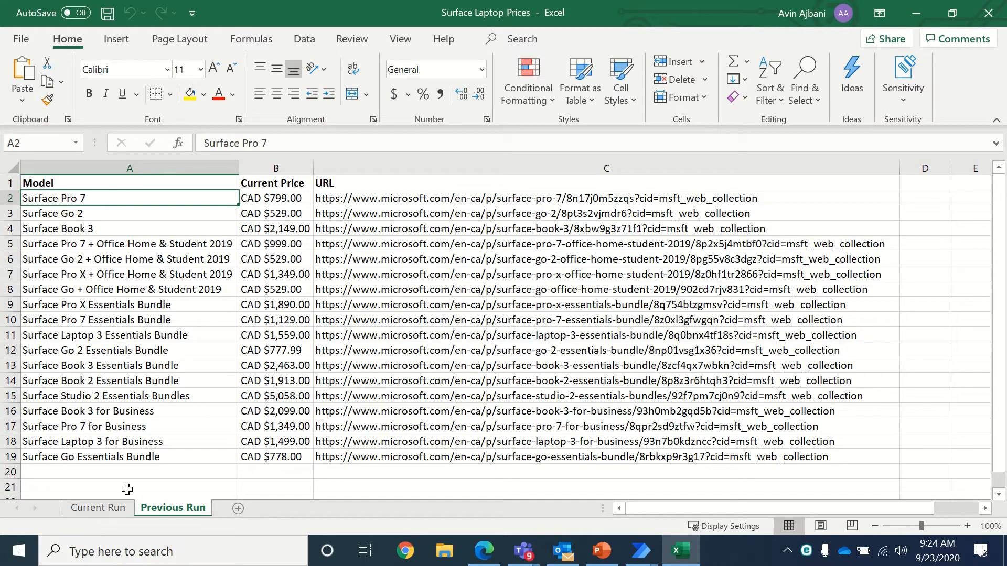
left_click(84, 512)
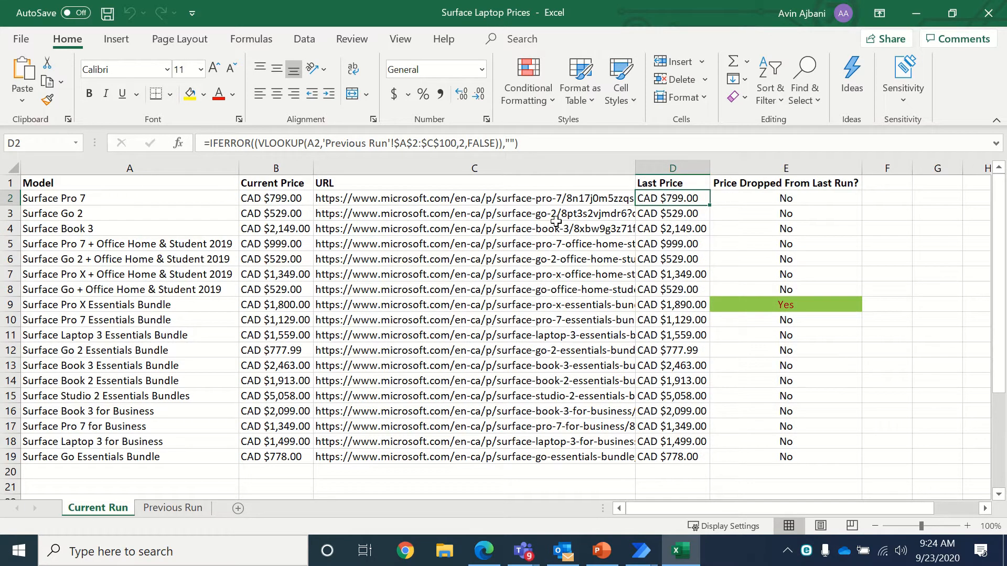
left_click(789, 305)
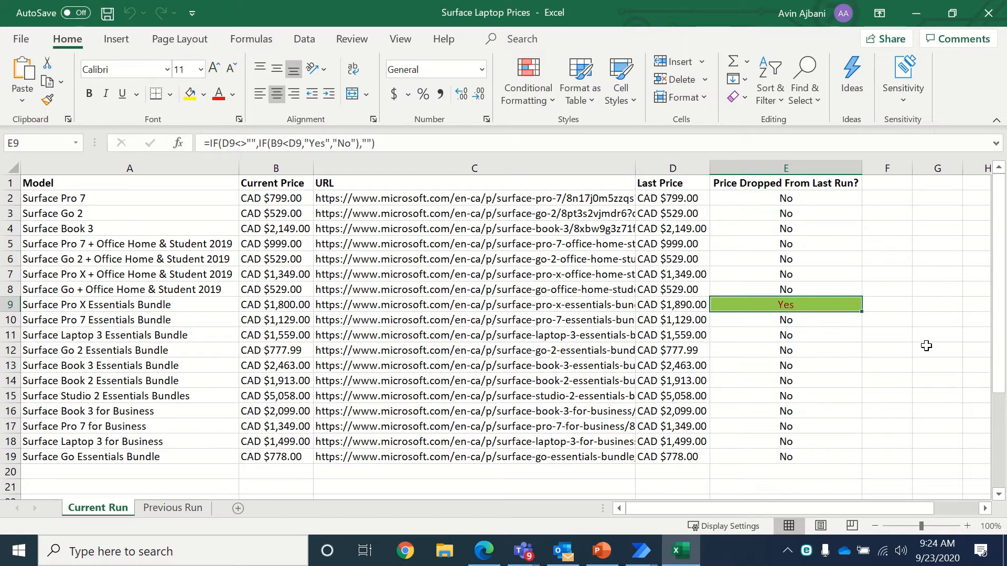
Step: Select A2:C19 on the Current Run sheet and look at the matching area of the Previous Run sheet
left_click(83, 202)
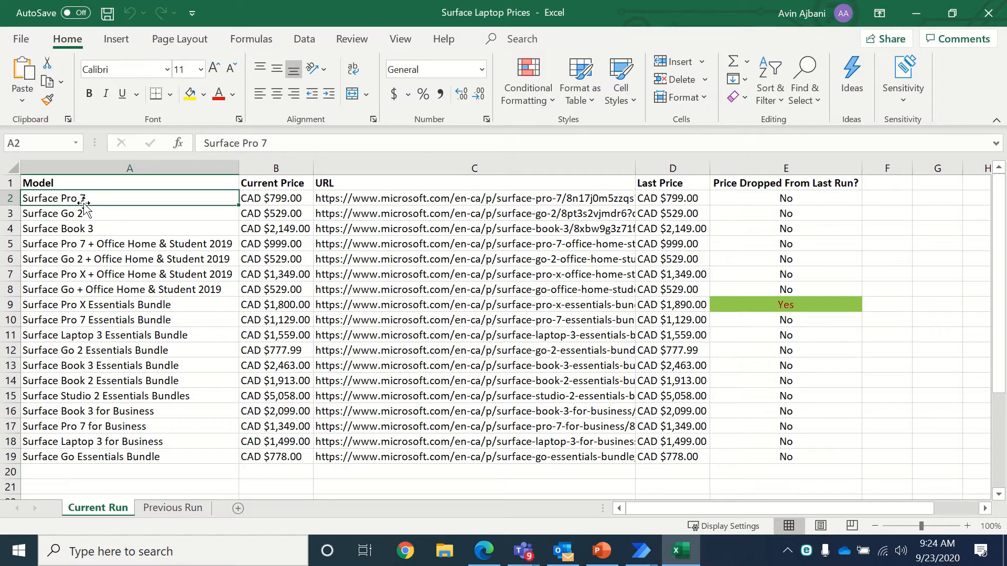
key("shift+Right")
key("shift+Right")
key("ctrl+shift+Down")
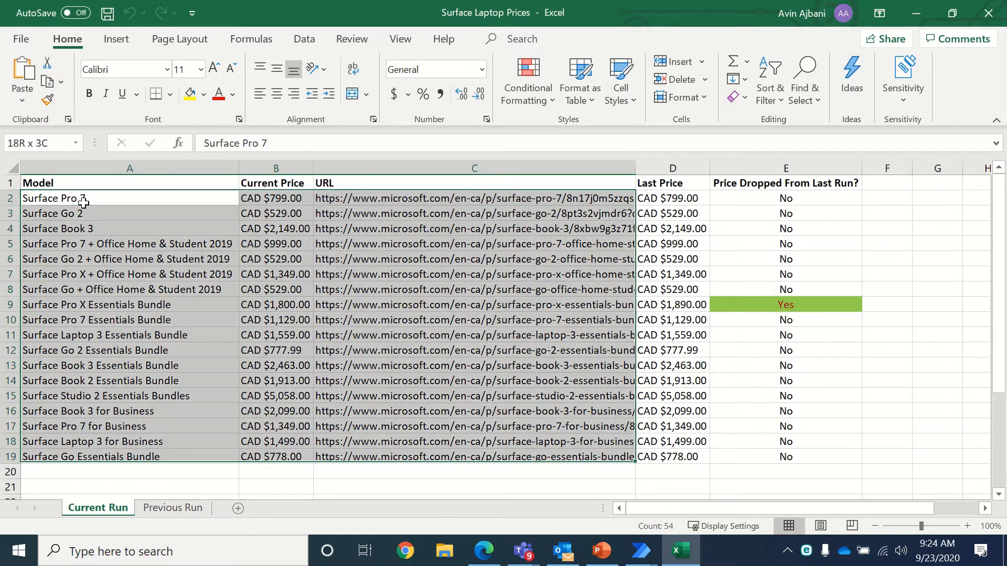
right_click(83, 203)
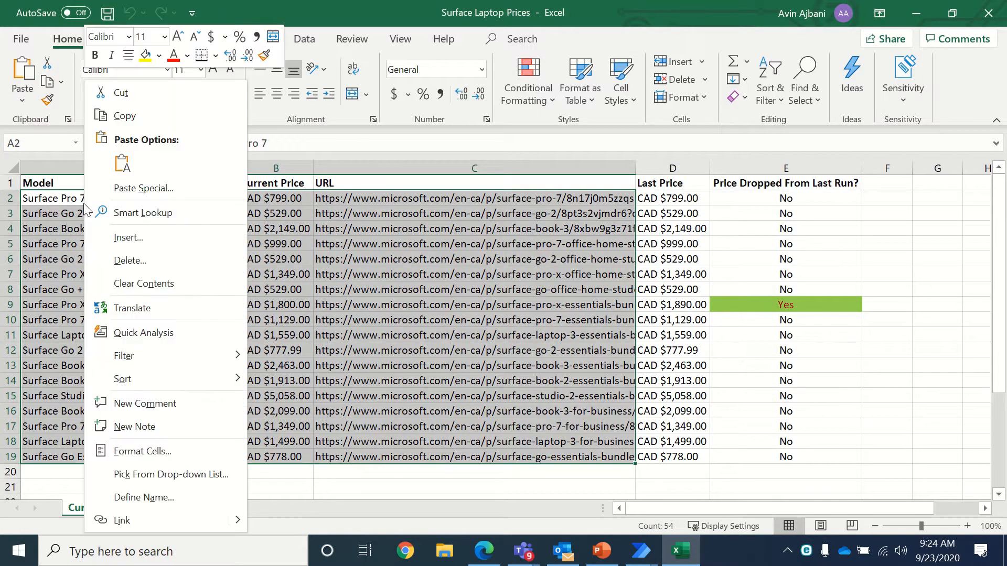
key("Escape")
left_click(173, 507)
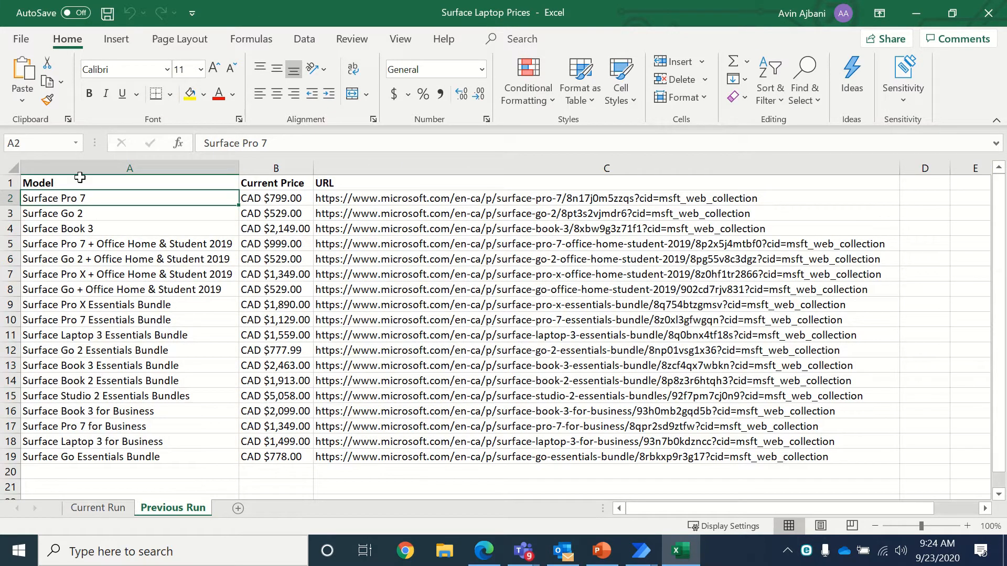
left_click(99, 508)
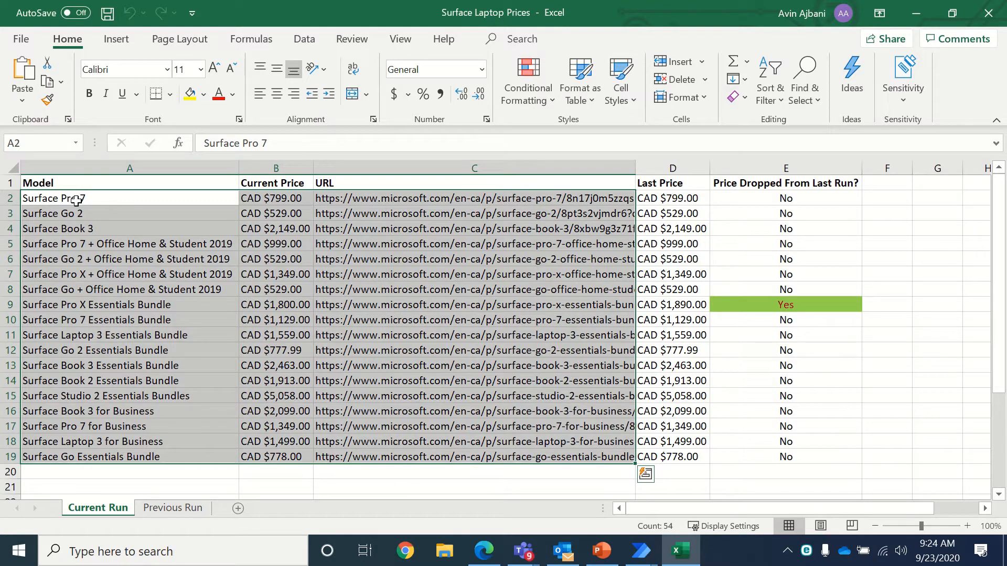
Step: Try clearing the model, price and URL data in A2:C19 on the Current Run sheet, and undo the deletion
key("shift+Right")
key("shift+Right")
key("ctrl+shift+Down")
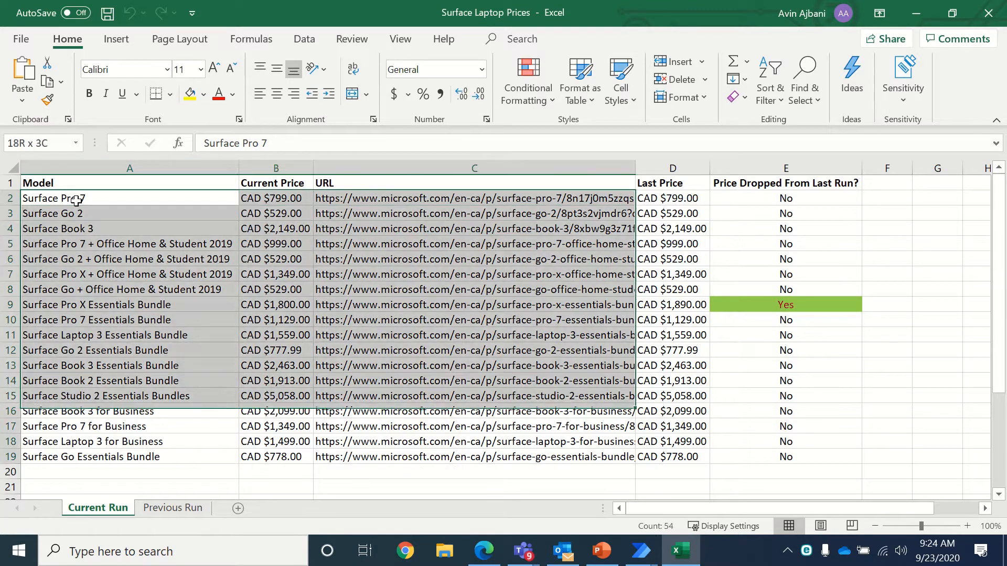
key("Delete")
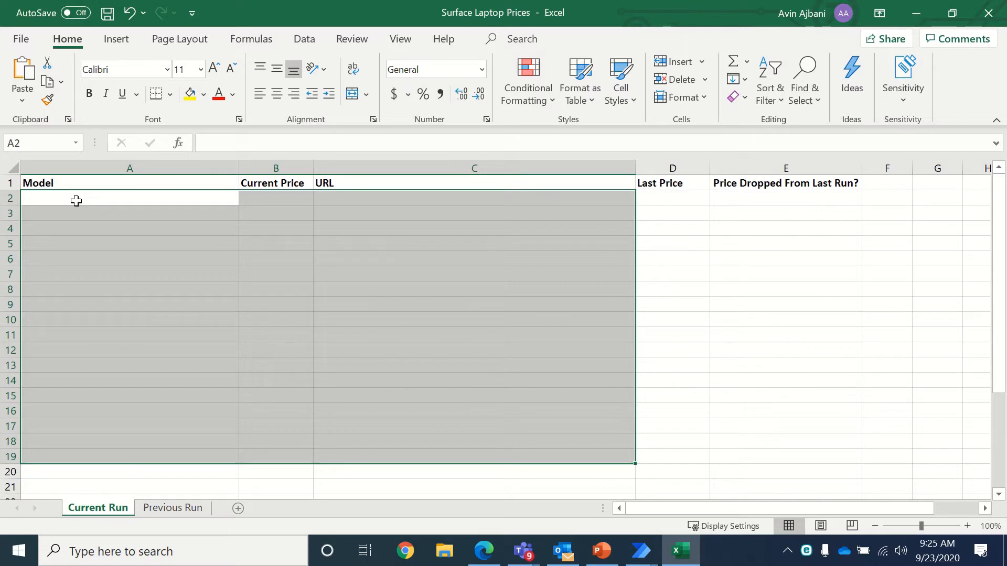
key("ctrl+z")
left_click(450, 485)
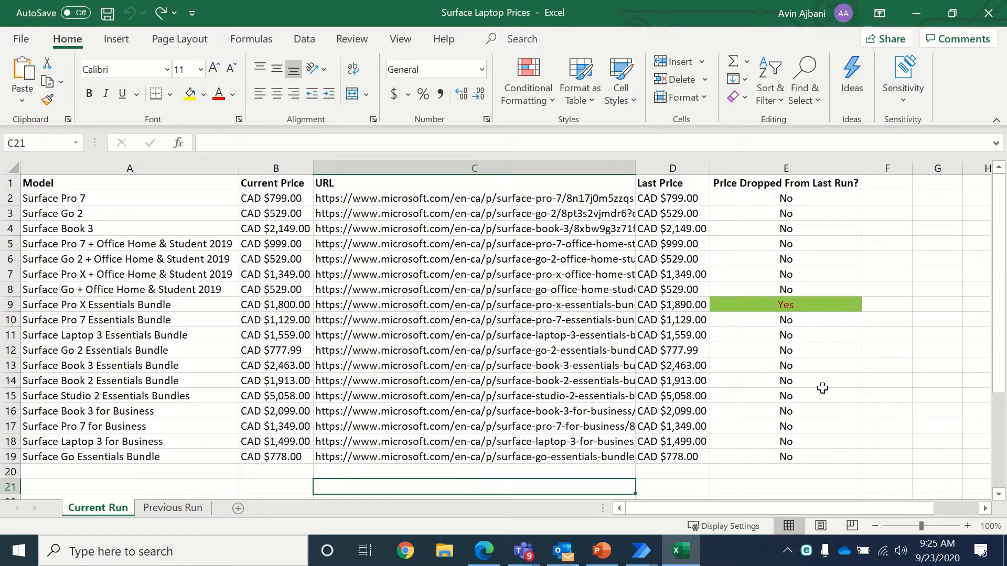
left_click(787, 302)
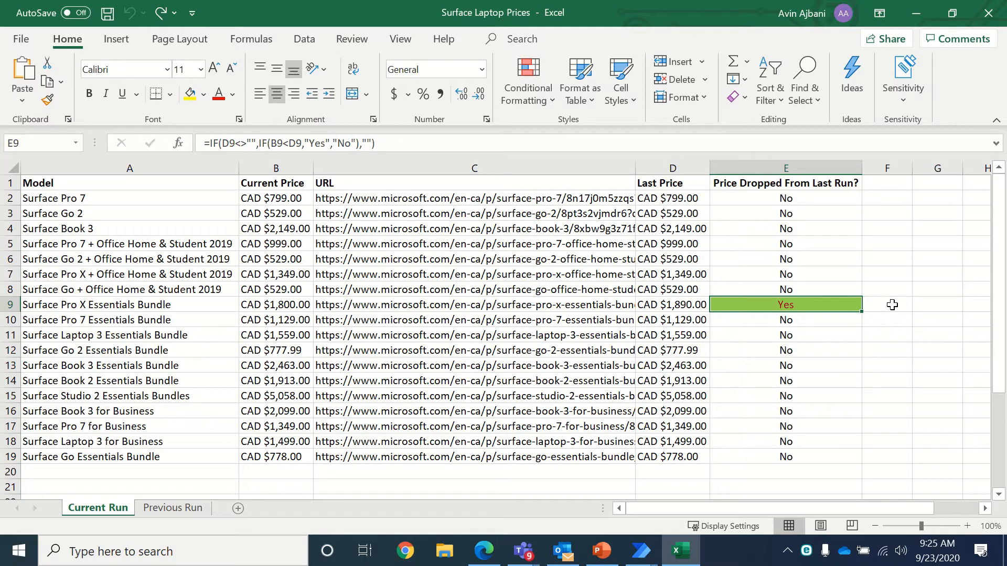
Step: Switch to Power Automate Desktop and add a Launch Excel action after the web extraction, set to open the following document
key("alt+Tab")
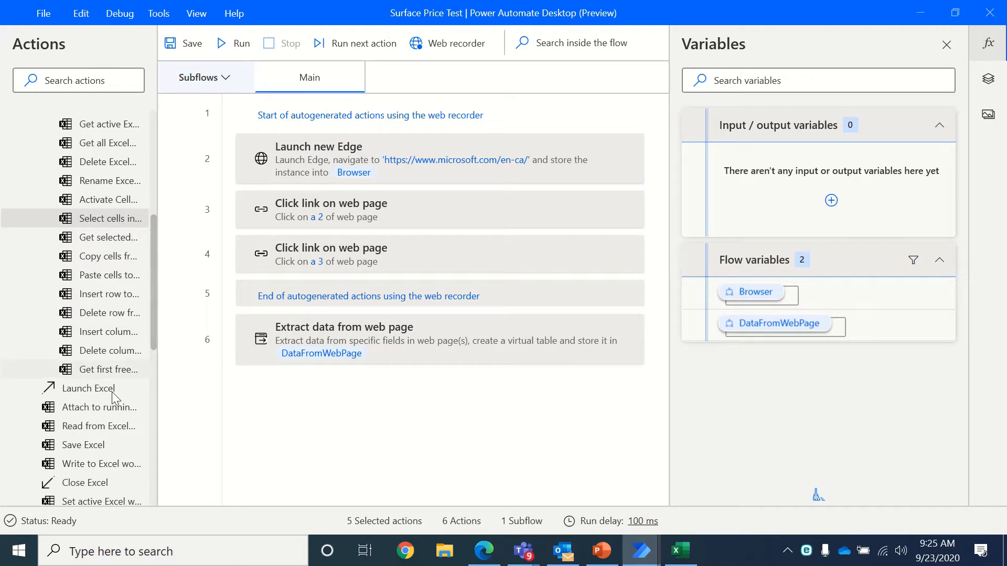
left_click(93, 391)
left_click_drag(93, 392, 370, 404)
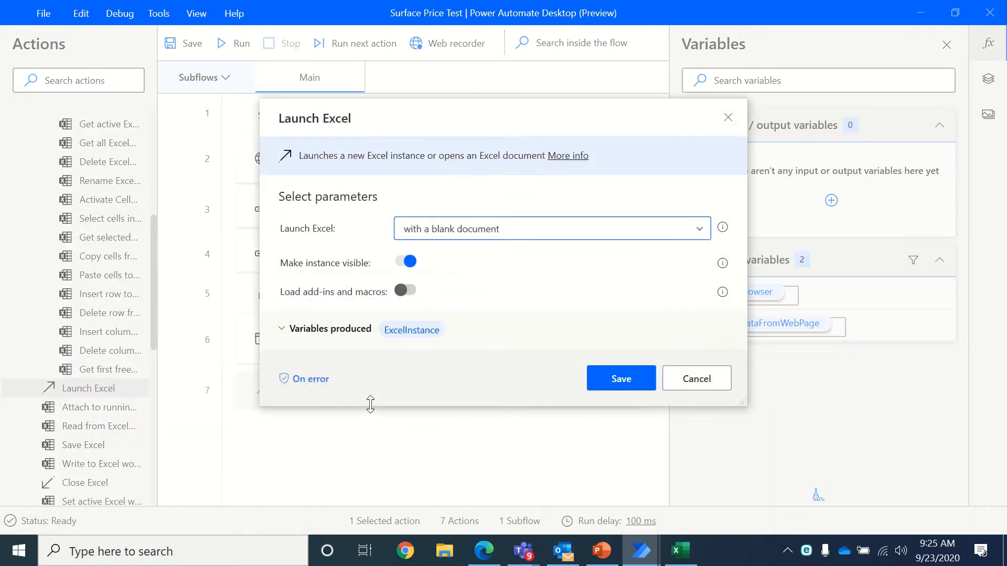
left_click(601, 231)
left_click(531, 284)
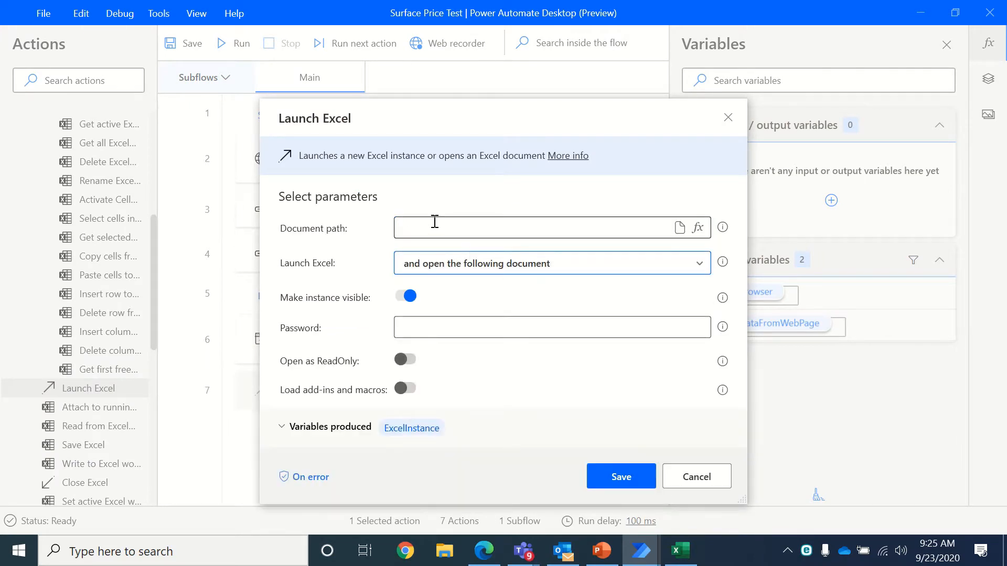
Step: Choose the desktop file Surface Laptop Prices.xlsx as the Launch Excel document and save the action
left_click(680, 227)
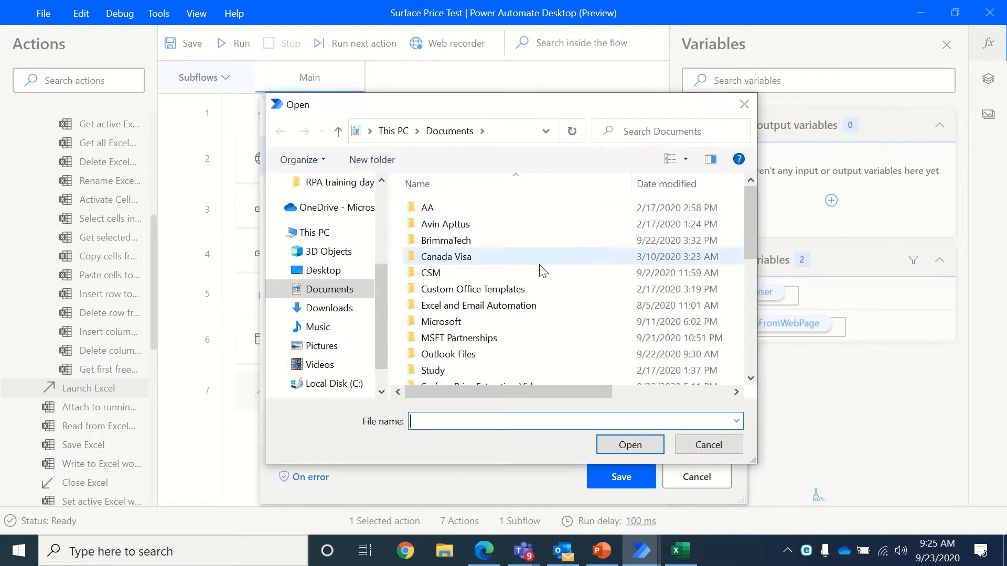
scroll(367, 207, "up", 3)
left_click(336, 214)
left_click(621, 230)
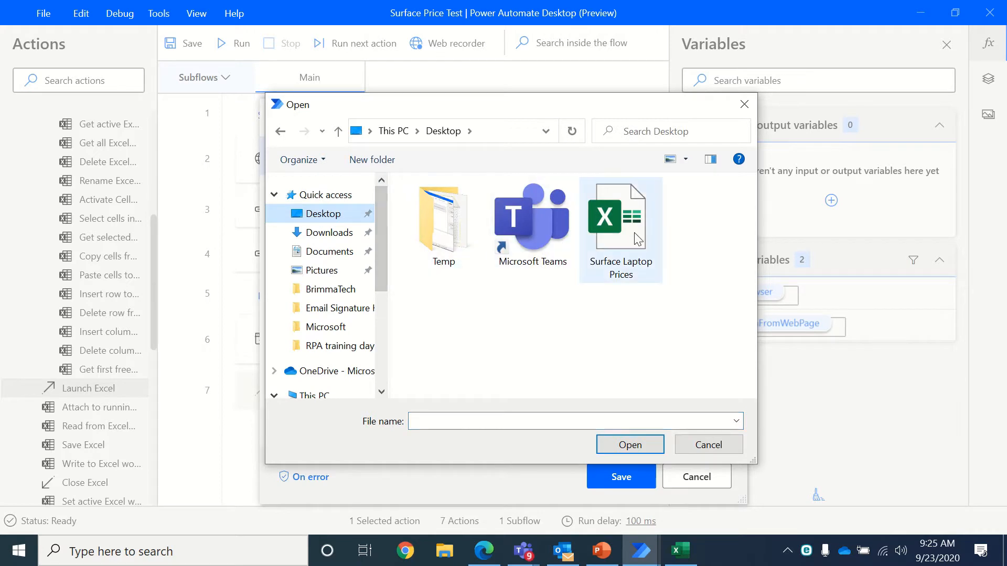
left_click(632, 451)
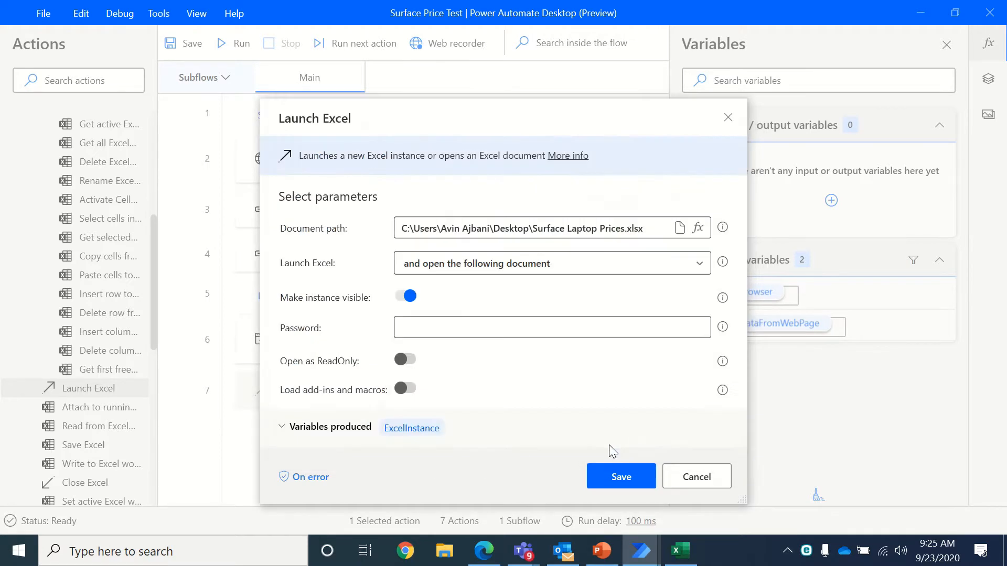
left_click(632, 477)
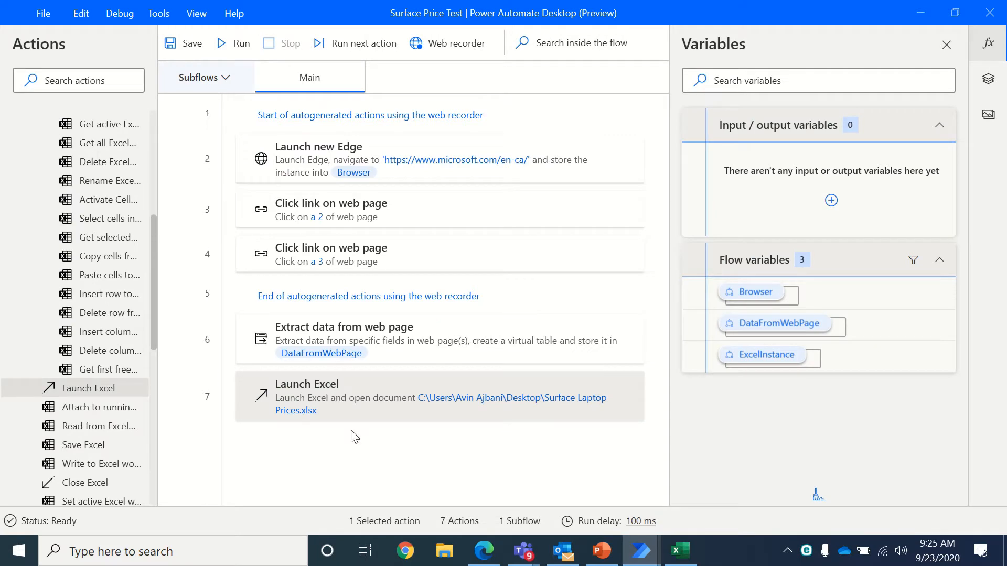
Step: Check the sheet order in the workbook, and add a Set active Excel worksheet action that activates the worksheet with index 1
left_click(680, 551)
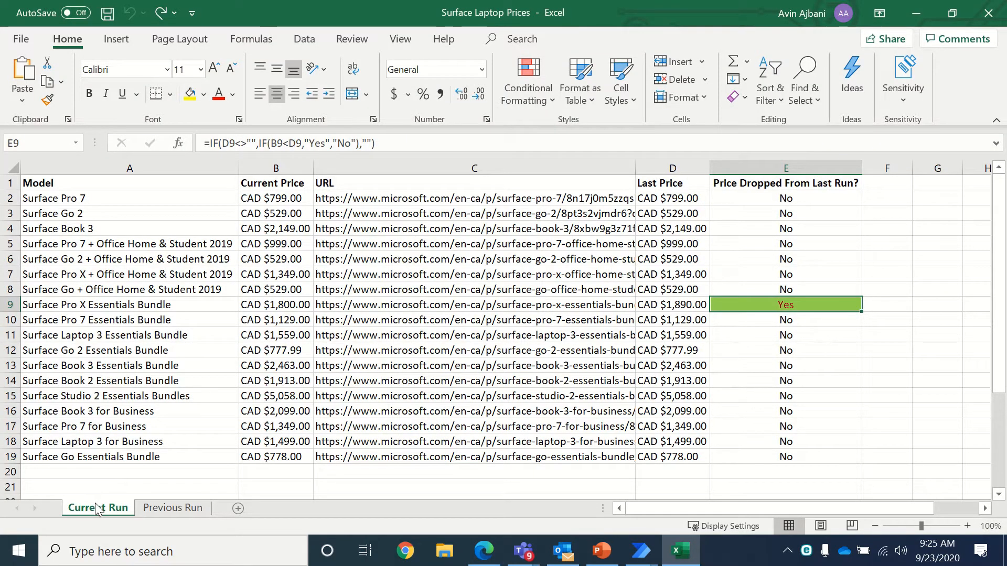
key("alt+Tab")
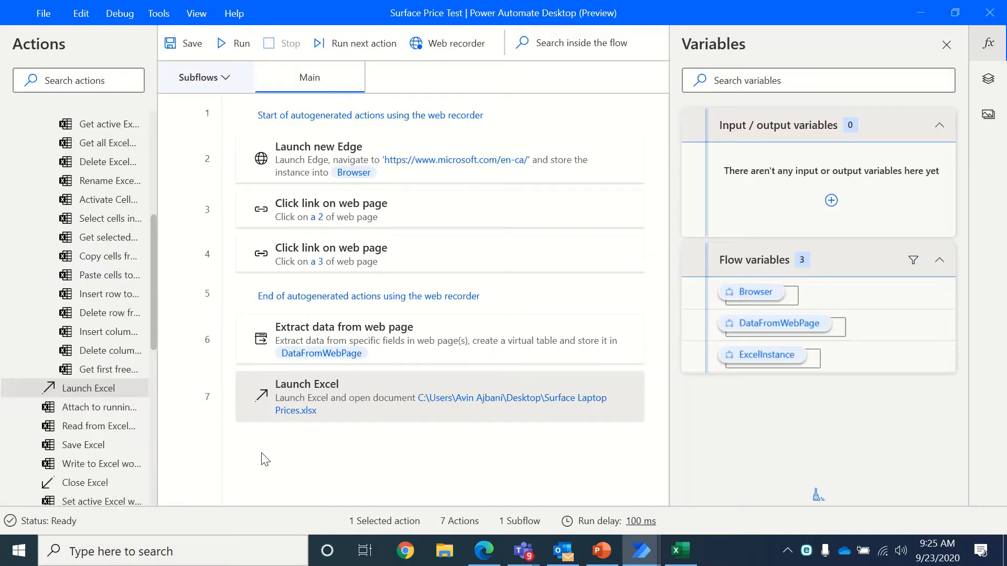
scroll(153, 272, "down", 2)
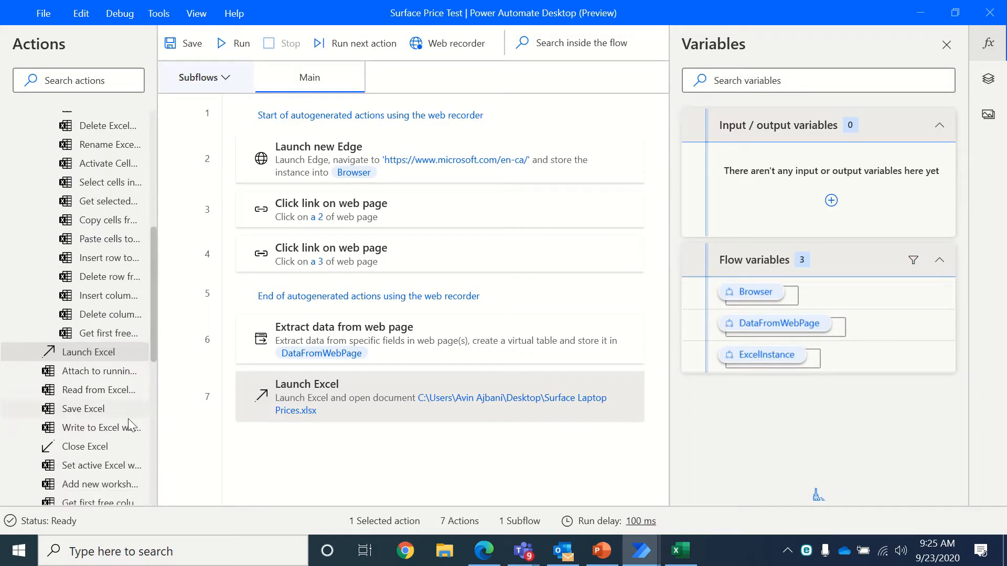
left_click_drag(108, 463, 411, 461)
left_click(505, 278)
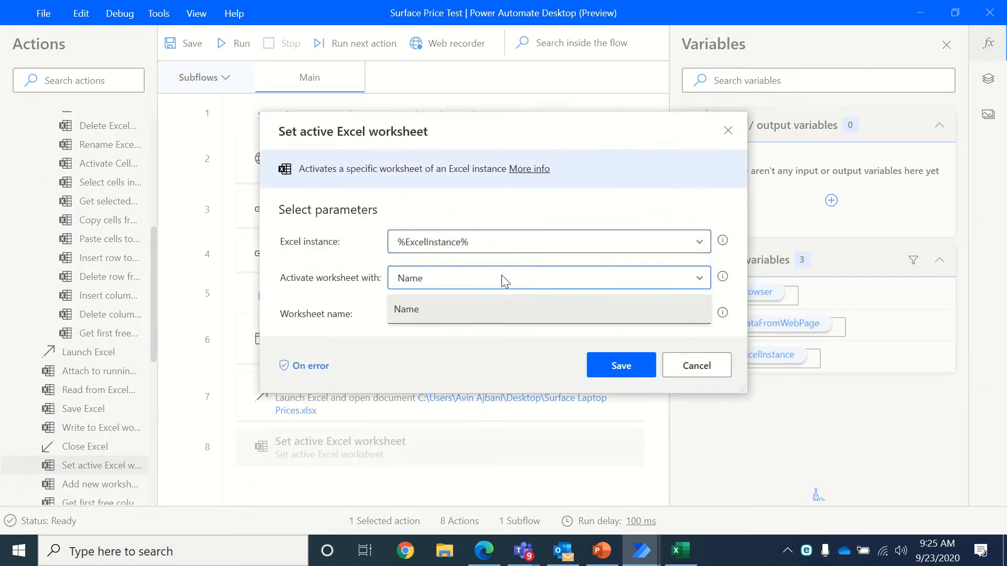
left_click(496, 305)
type("1")
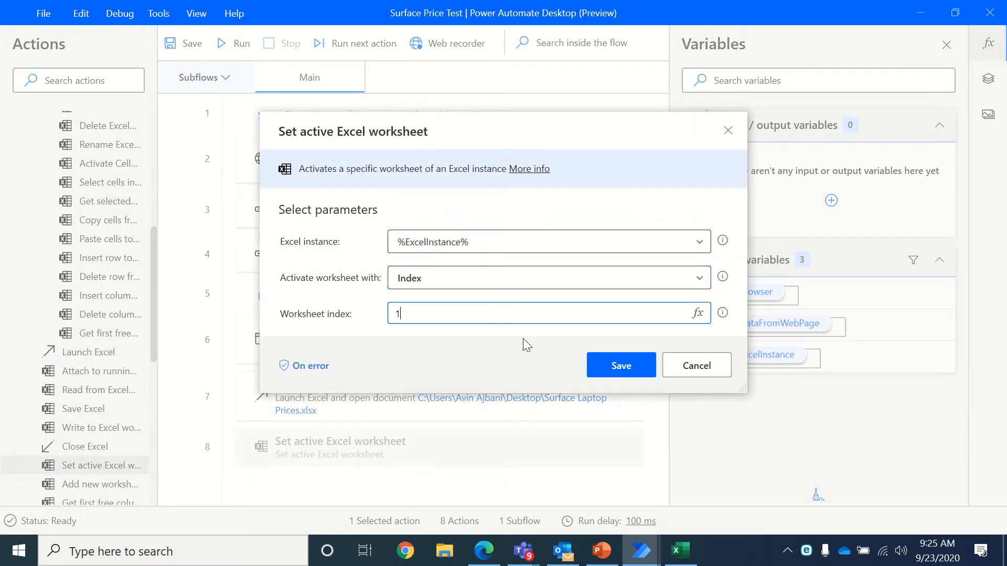
left_click(637, 367)
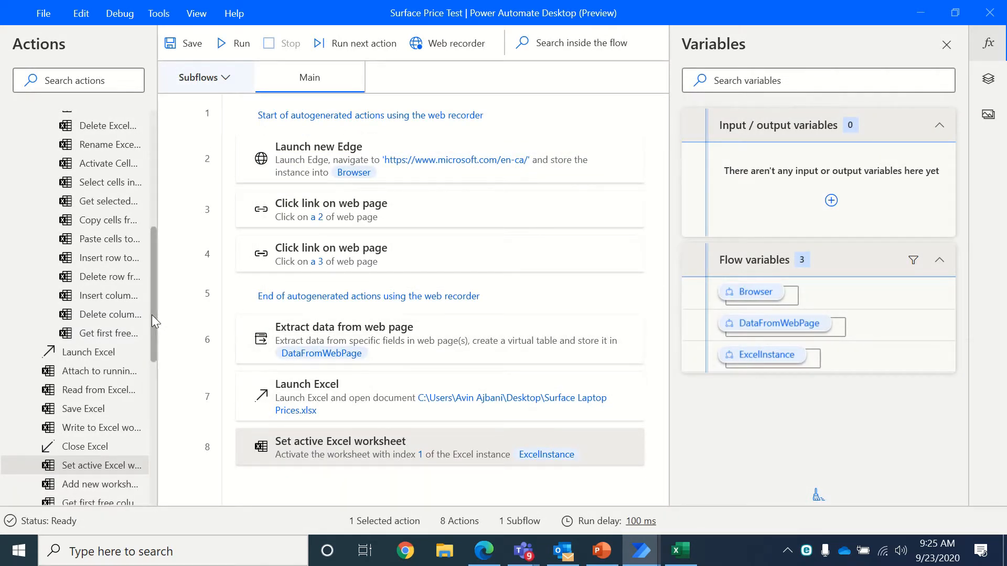
Step: Switch to the Excel workbook and look across the Current Run sheet's columns from cell A2, then return to Power Automate Desktop
left_click_drag(152, 316, 156, 280)
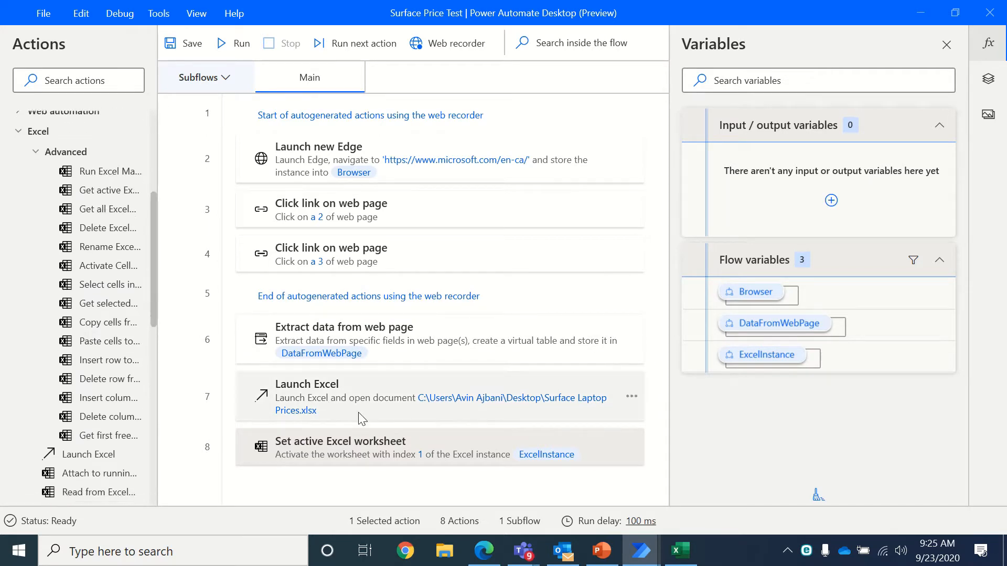
key("alt+Tab")
left_click(140, 476)
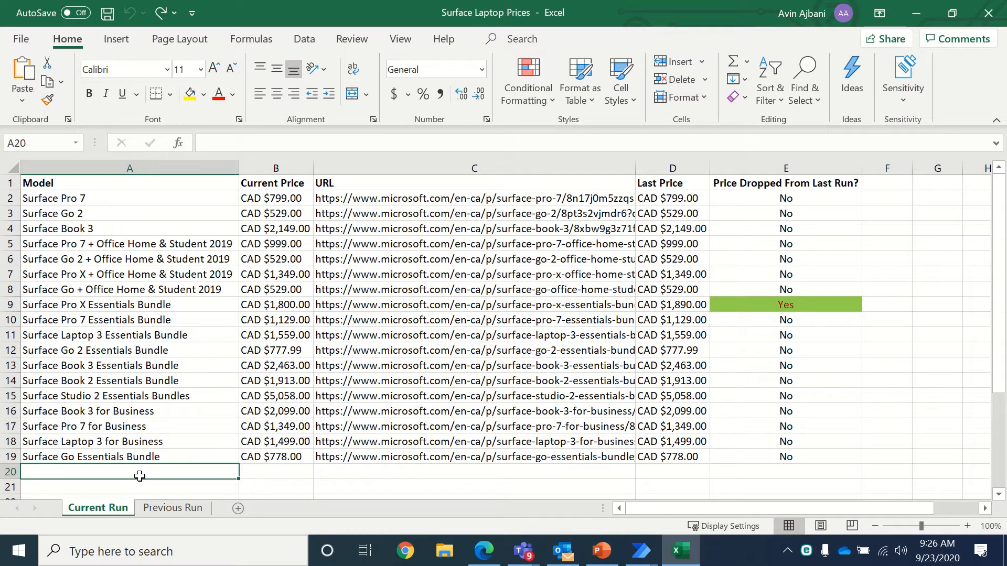
left_click(94, 197)
key("ctrl+Right")
key("ctrl+Right")
key("ctrl+Left")
key("ctrl+Left")
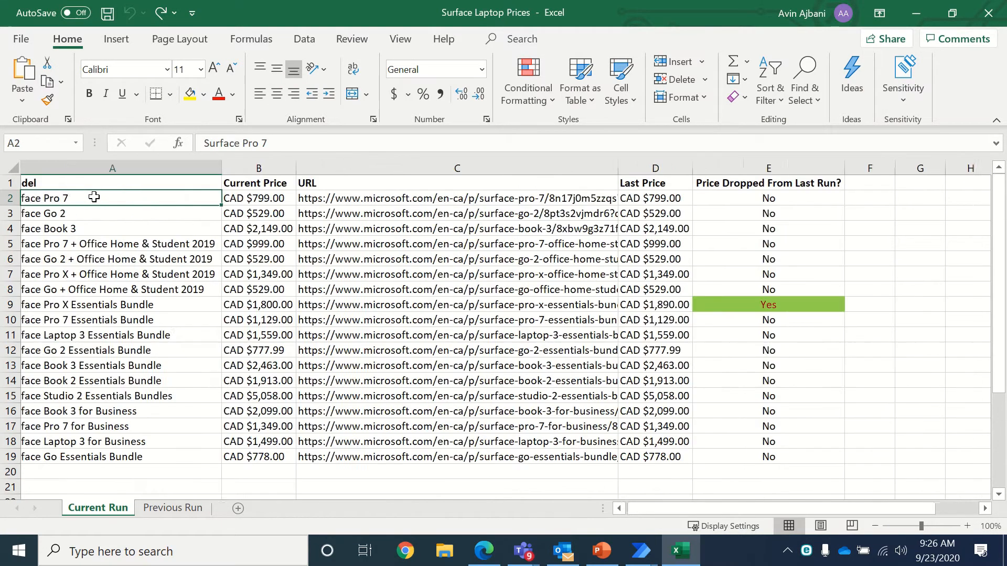
key("alt+Tab")
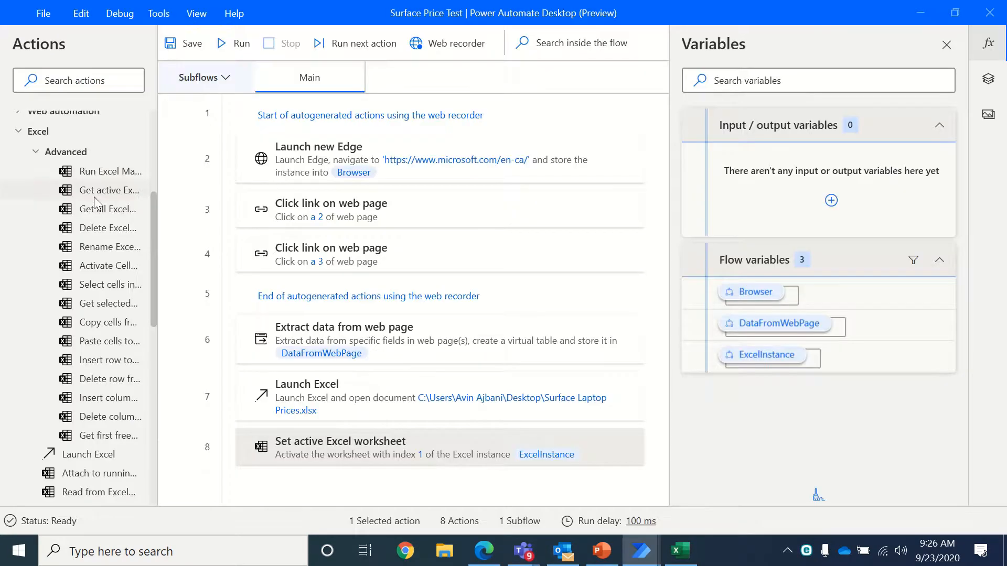
Step: In Excel, select A2:C34 on the Current Run sheet to gauge the range to copy, and open the Previous Run sheet
key("alt+Tab")
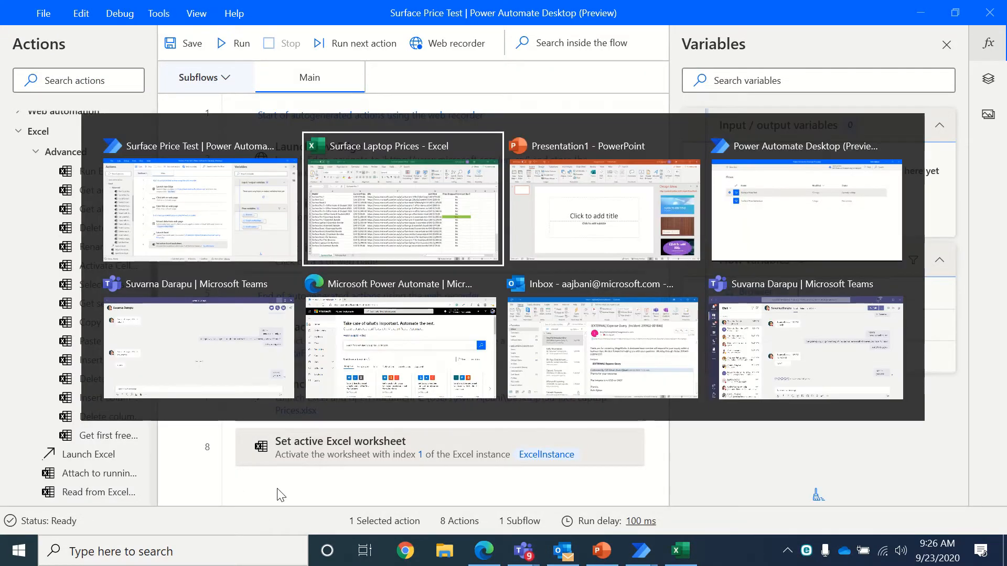
key("shift+Right")
key("shift+Right")
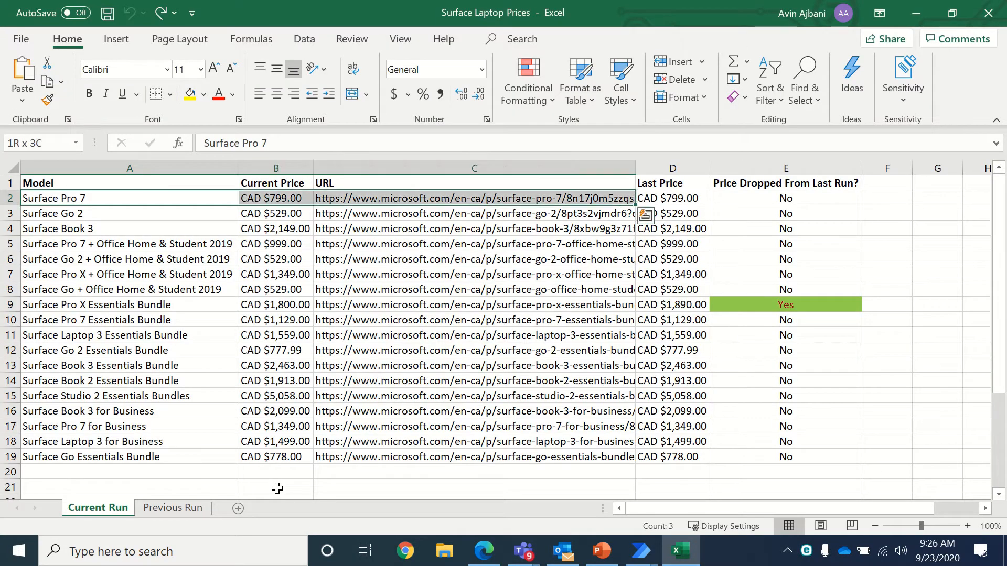
key("ctrl+shift+Down")
key("ctrl+shift+Down")
key("ctrl+shift+Up")
key("shift+Down")
key("shift+Down")
key("shift+Down")
key("shift+Down")
key("shift+Down")
key("shift+Down")
key("shift+Down")
key("shift+Down")
key("shift+Down")
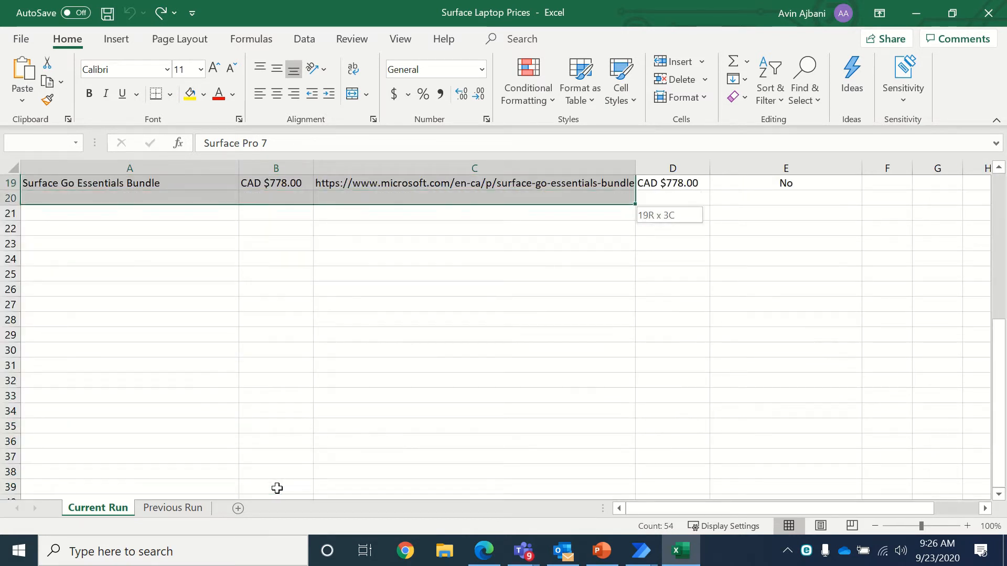
key("shift+Down")
key("shift+Down")
key("shift+Down")
key("shift+Down")
key("shift+Down")
key("shift+Down")
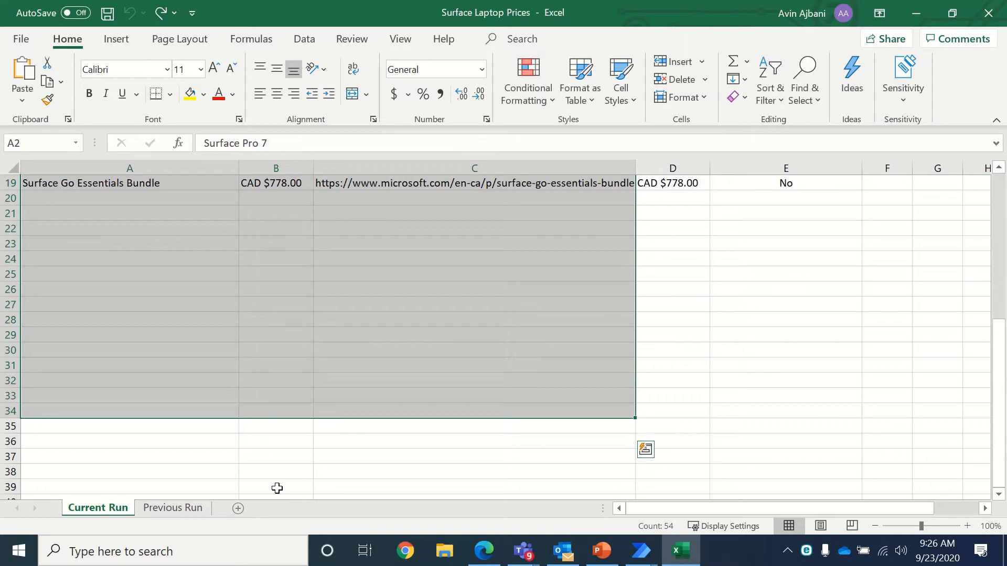
left_click(158, 511)
Step: Switch to Power Automate Desktop and add a Copy cells from Excel worksheet action for the cell range from column 1 row 1 to column 3 row 100
key("alt+Tab")
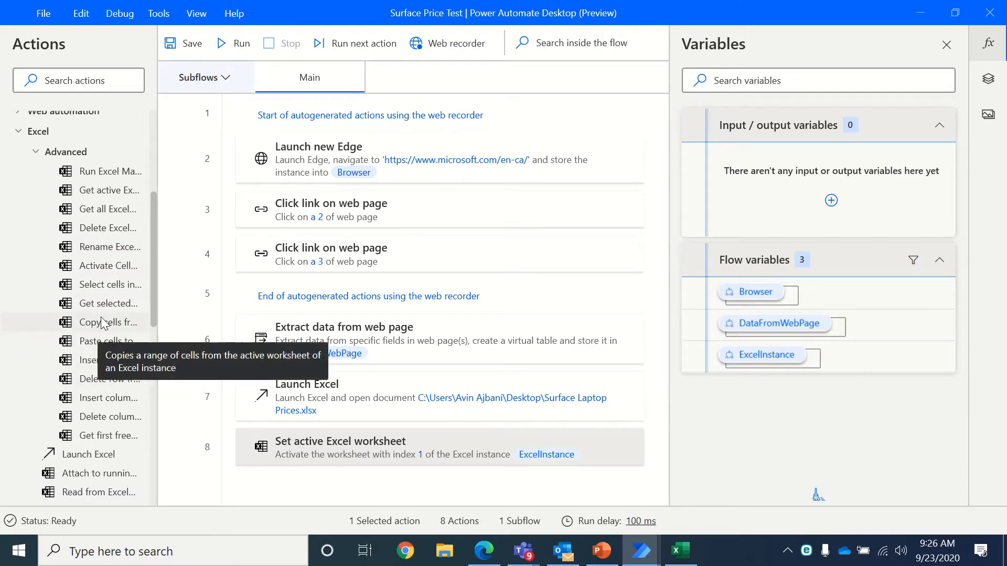
left_click_drag(102, 322, 393, 478)
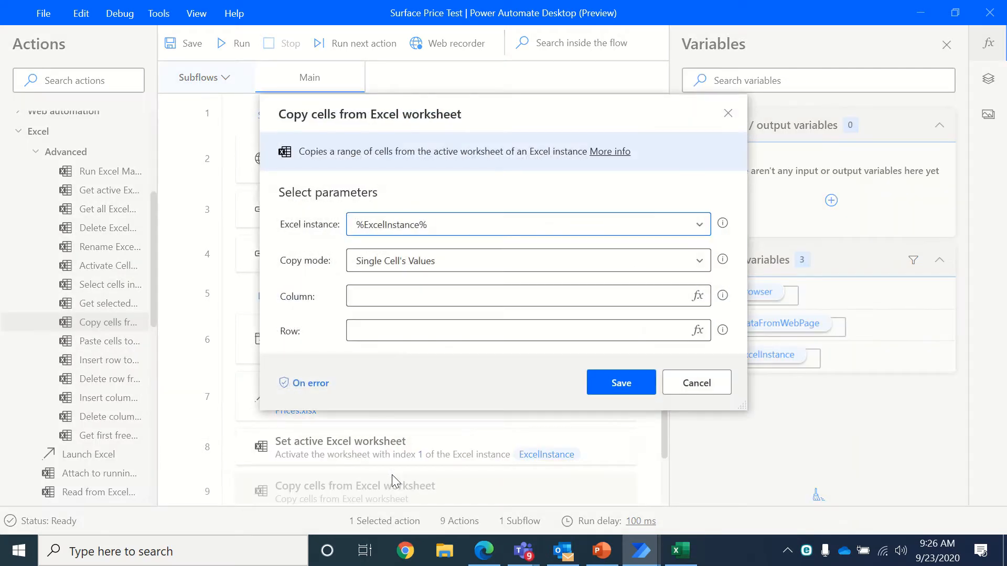
left_click(463, 265)
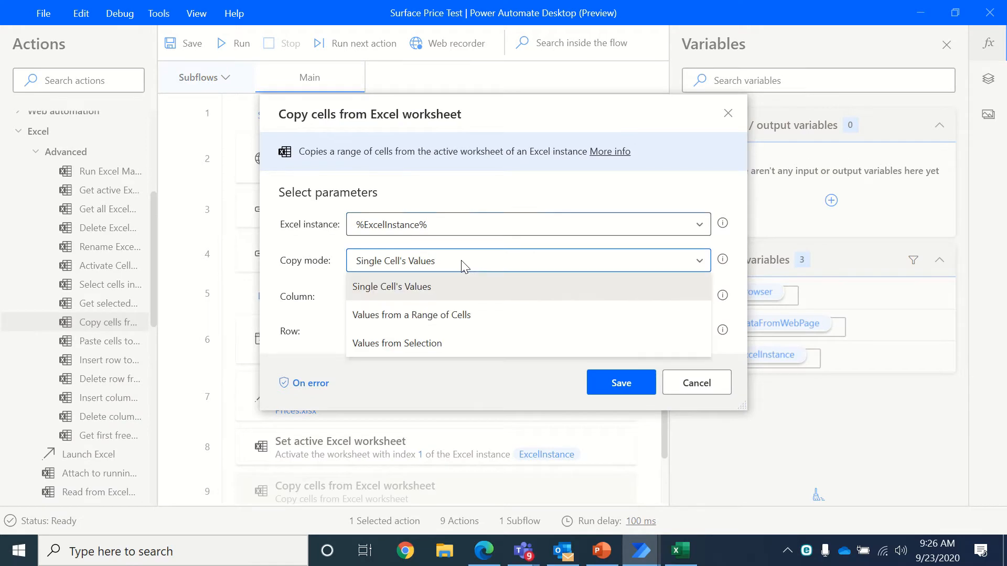
left_click(442, 320)
left_click(414, 297)
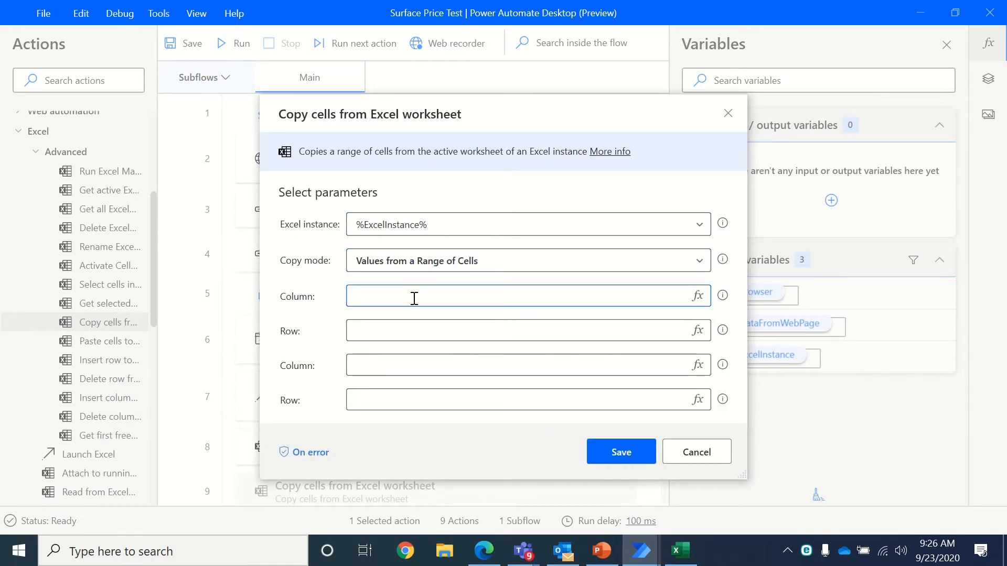
type("1")
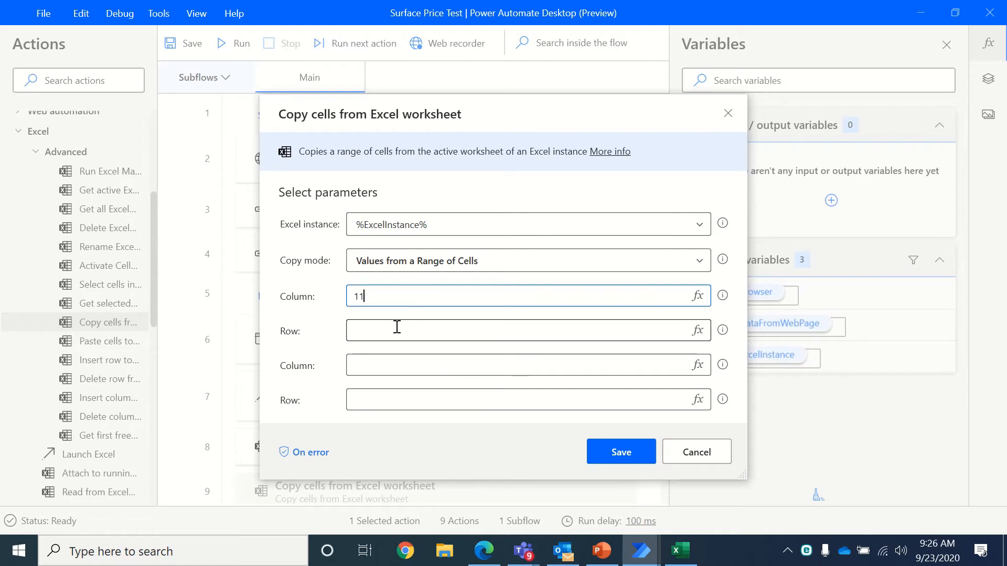
left_click(397, 326)
type("1")
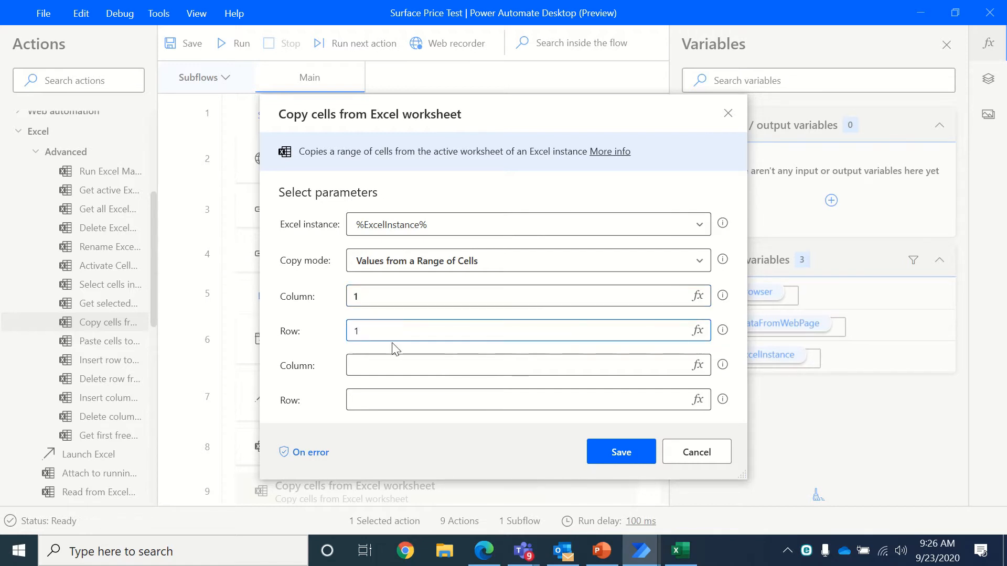
left_click(389, 364)
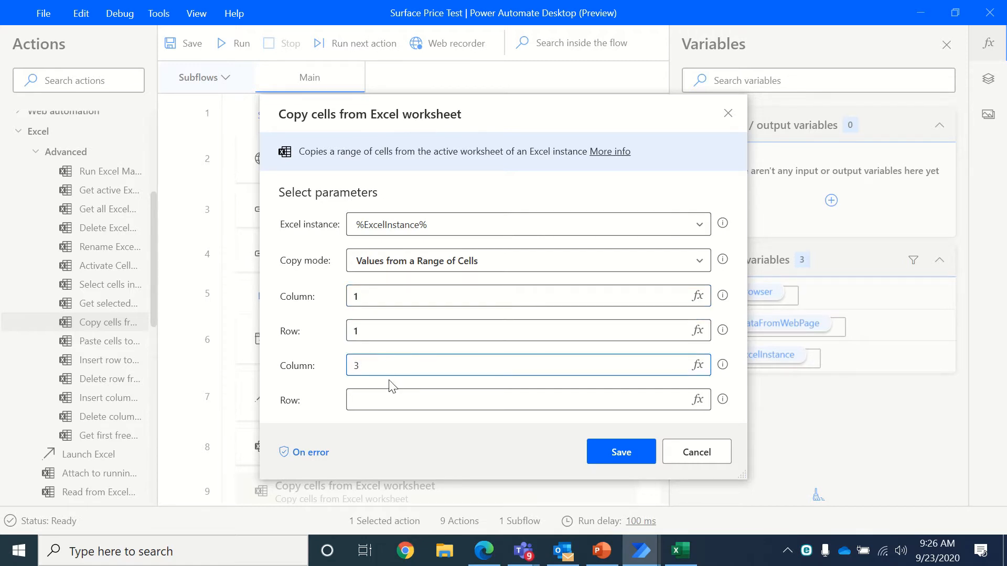
left_click(393, 399)
type("100")
left_click(622, 451)
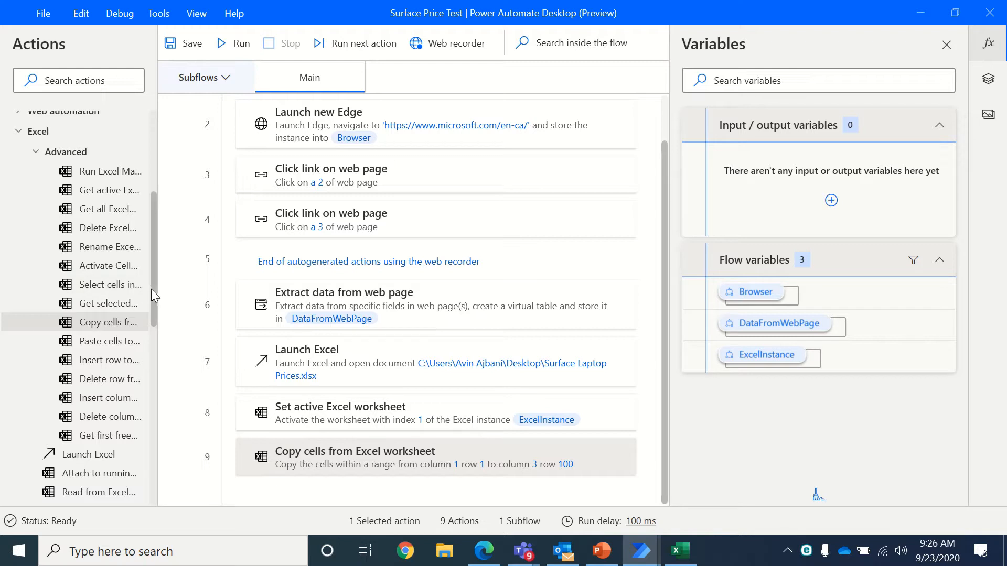
Step: Add a Set active Excel worksheet action after the copy action that activates the worksheet with index 2
left_click_drag(151, 292, 149, 351)
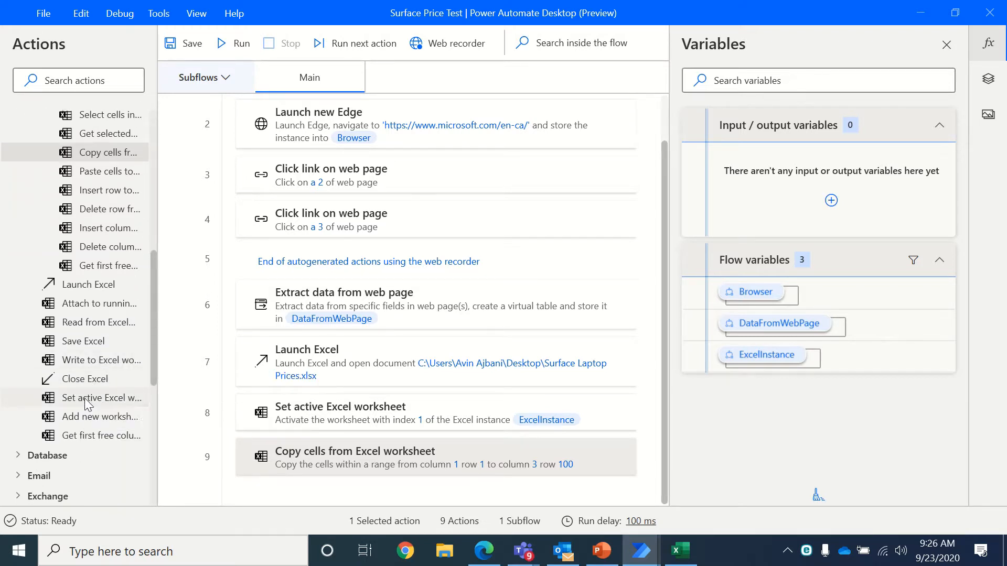
left_click_drag(92, 398, 387, 490)
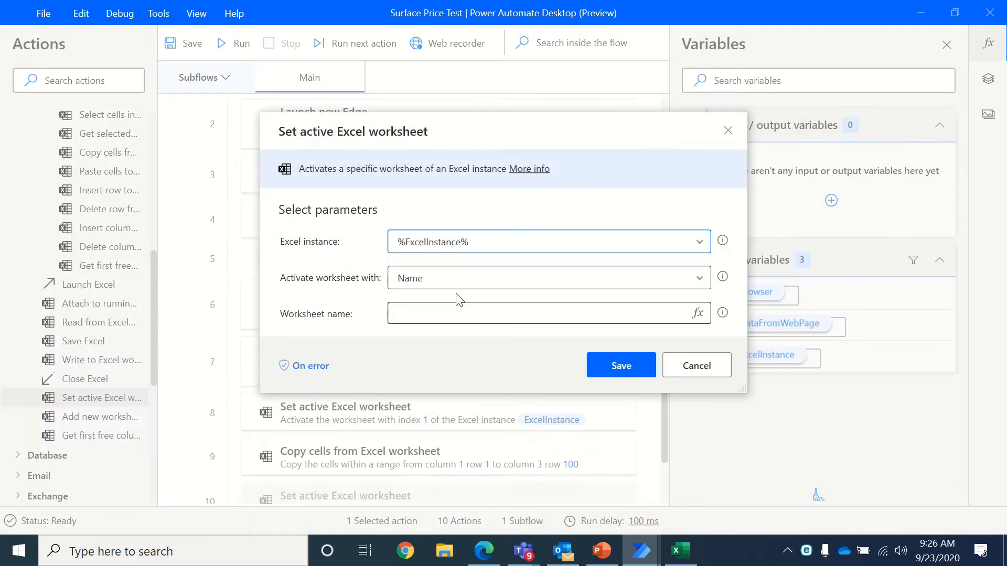
left_click(461, 286)
left_click(461, 308)
left_click(463, 311)
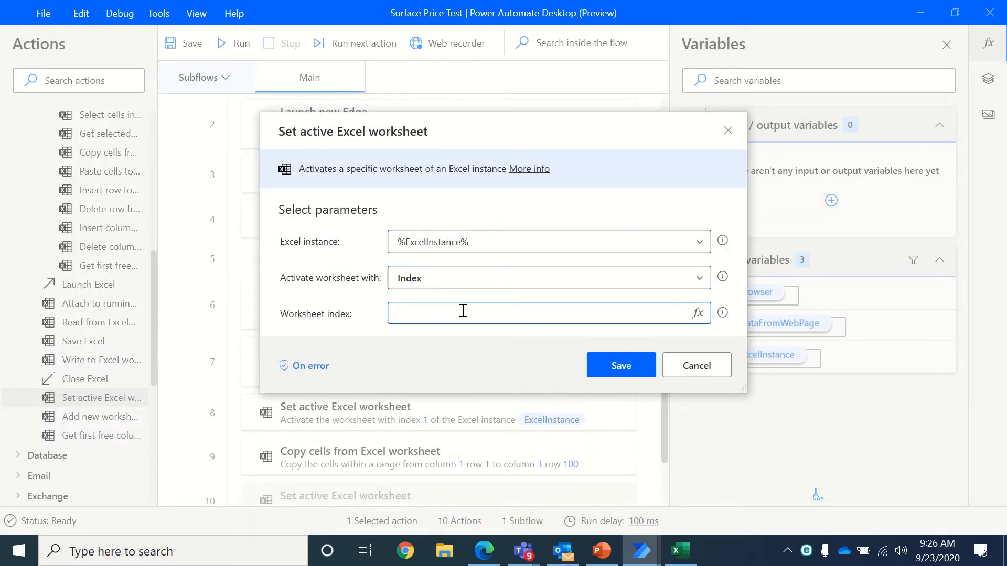
left_click(634, 365)
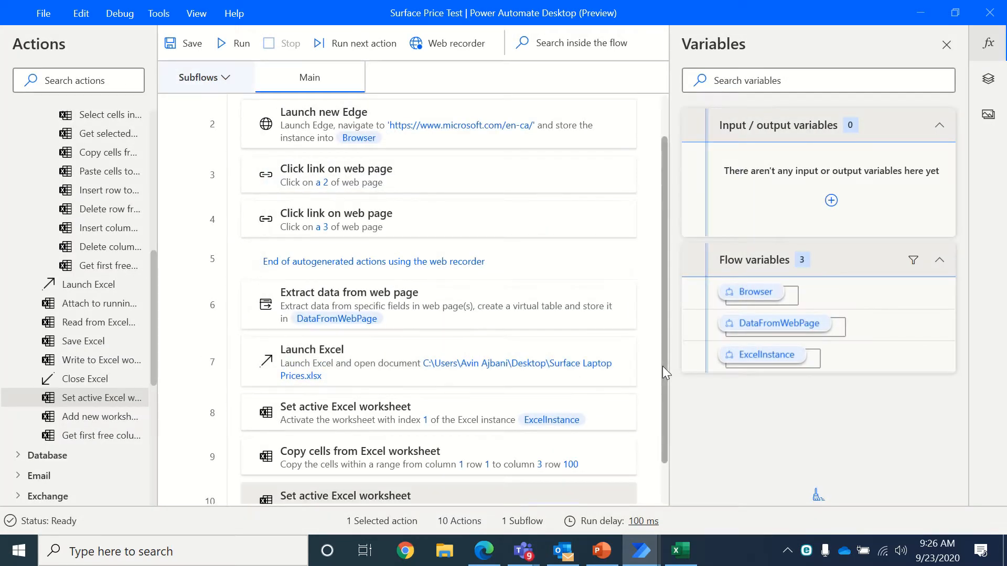
left_click_drag(664, 404, 662, 445)
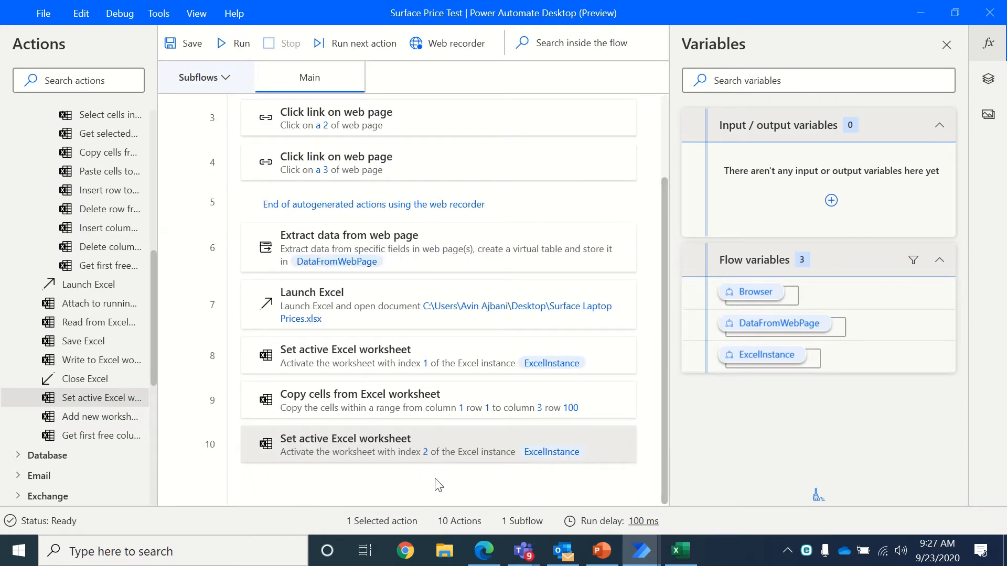
Step: Check the Previous Run sheet in Excel, and add a Paste cells to Excel worksheet action on the specified cell at column 1, row 1
key("alt+Tab")
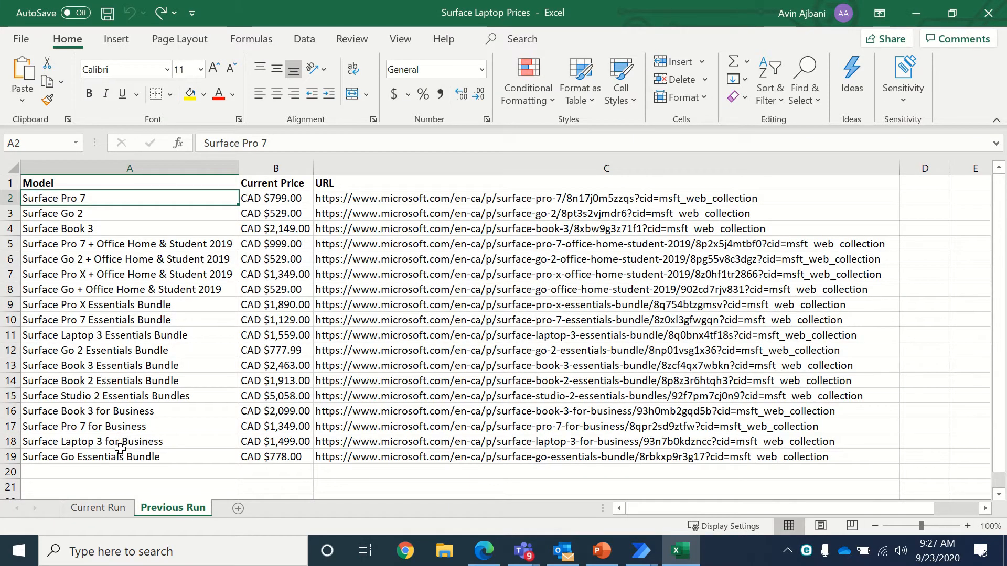
key("alt+Tab")
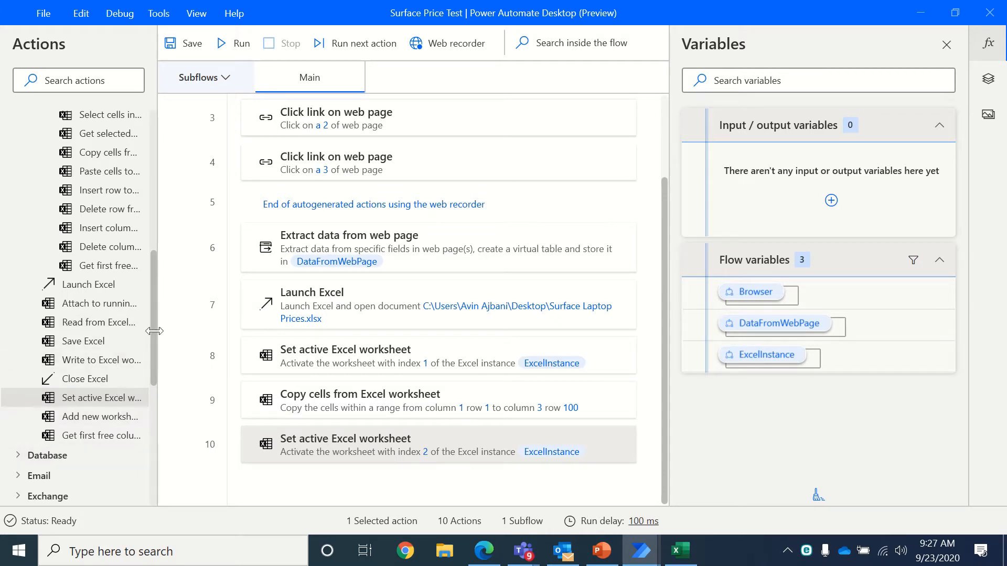
left_click_drag(152, 332, 155, 303)
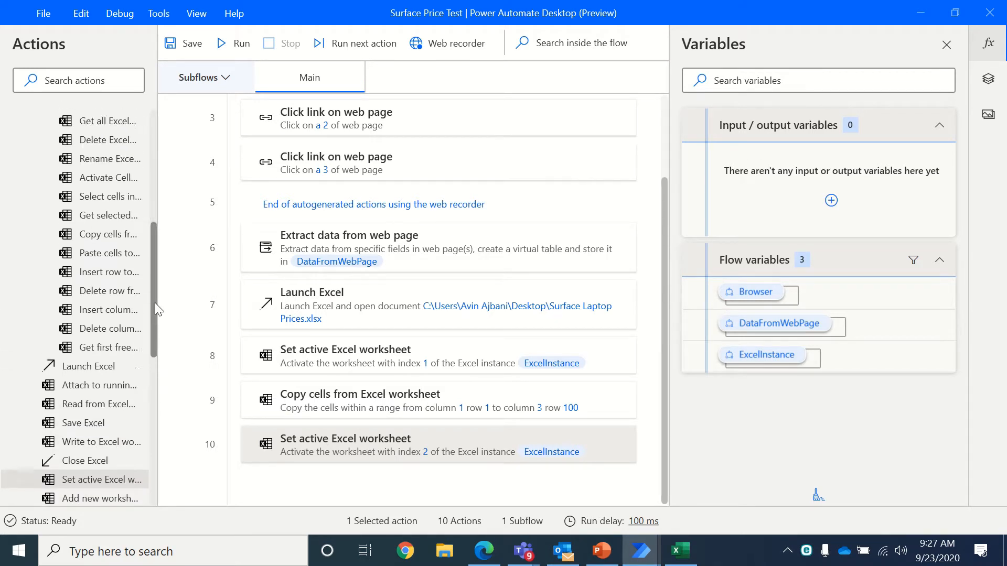
left_click_drag(121, 270, 422, 488)
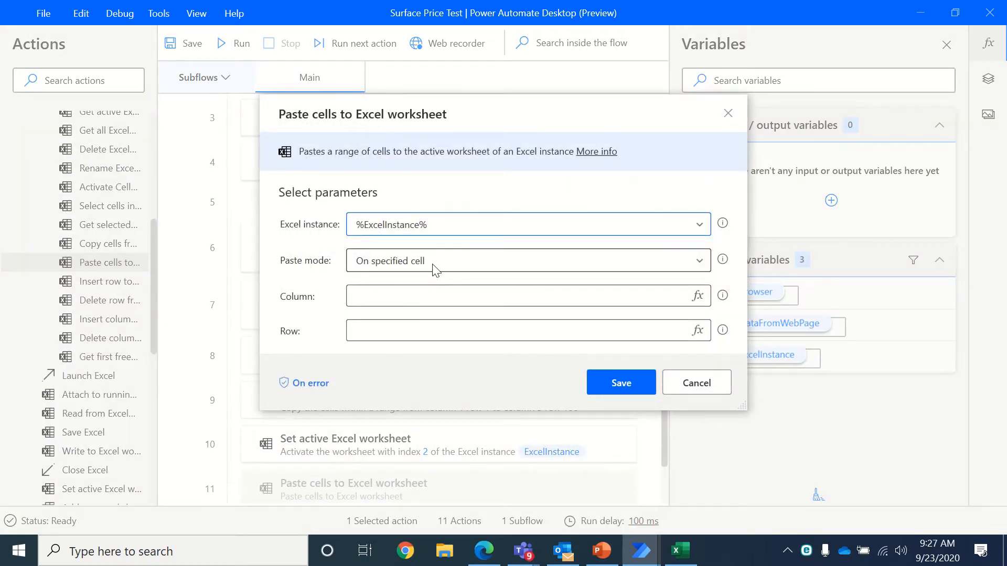
left_click(382, 293)
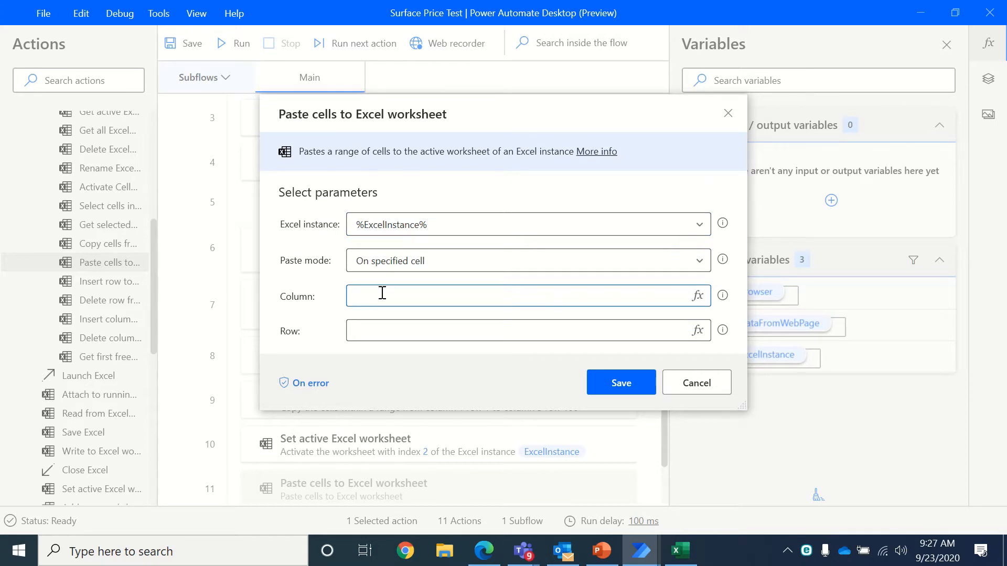
left_click(381, 331)
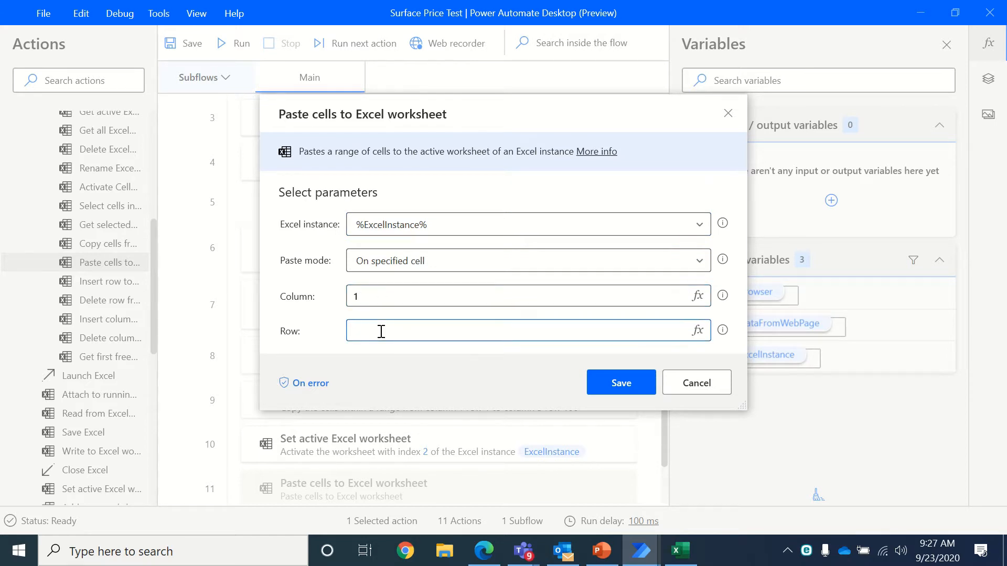
left_click(599, 375)
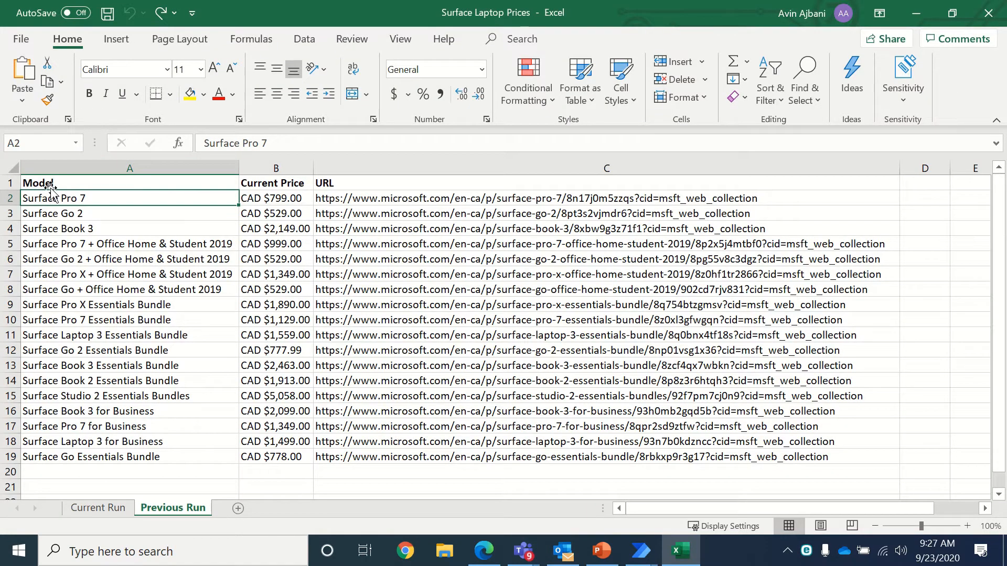
left_click(49, 182)
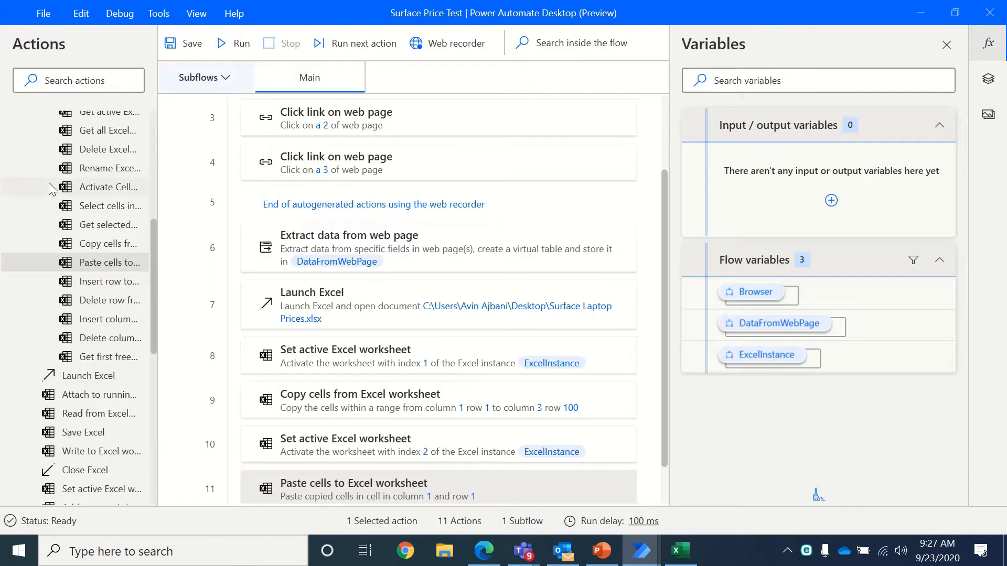
scroll(426, 438, "down", 1)
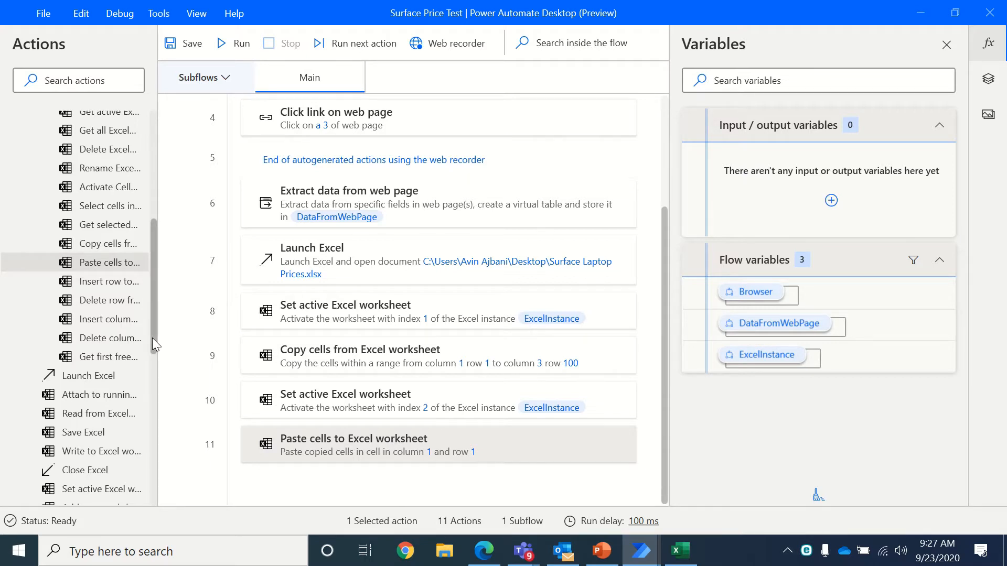
Step: Add a Set active Excel worksheet action after the paste action that activates the worksheet with index 1
left_click_drag(152, 338, 152, 328)
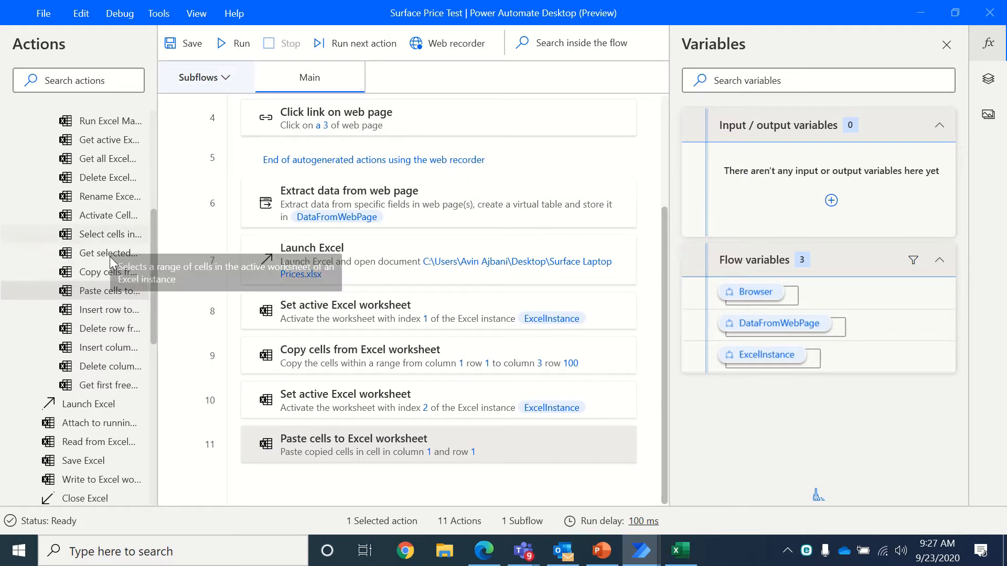
scroll(94, 490, "down", 3)
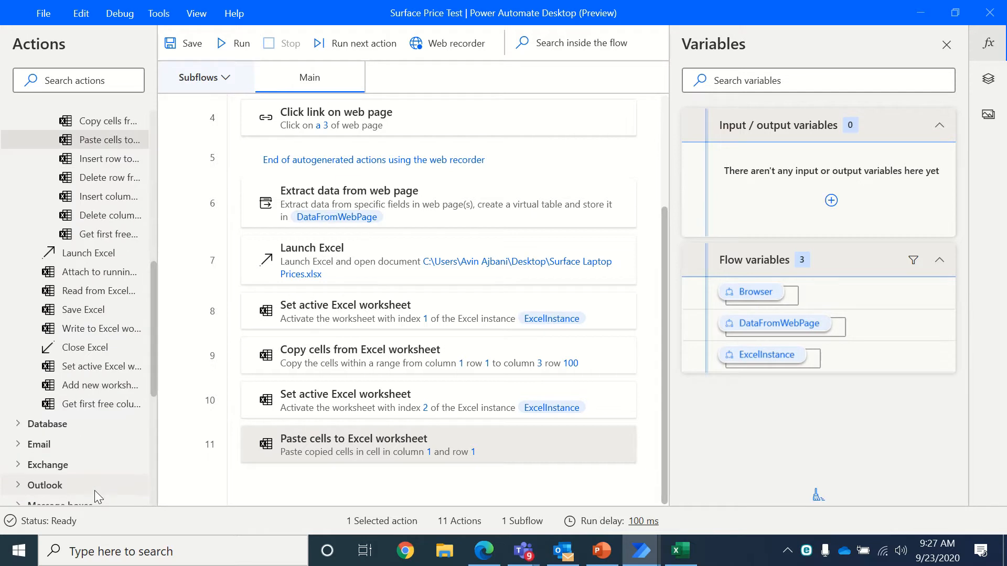
left_click_drag(98, 371, 398, 492)
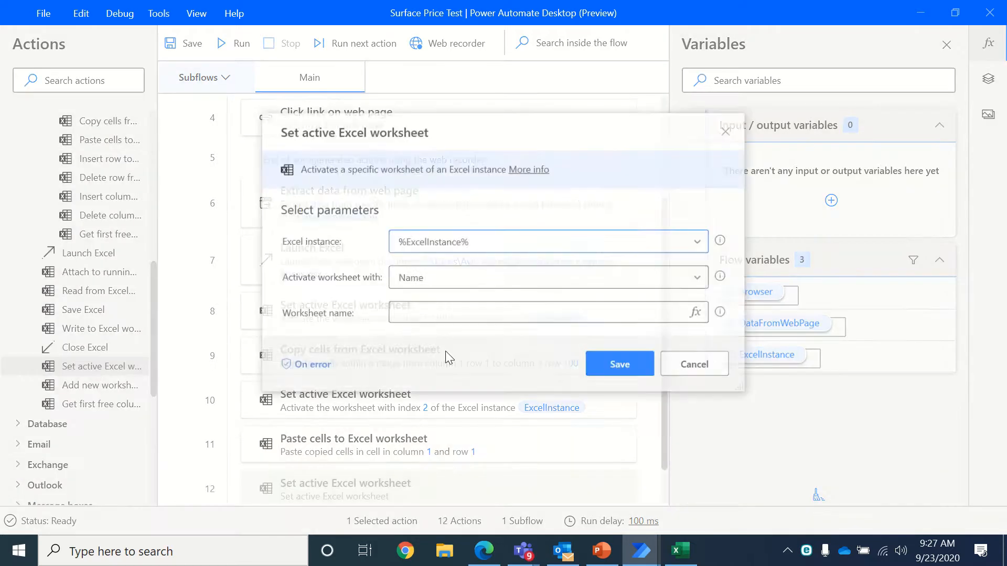
left_click(483, 285)
left_click(478, 301)
left_click(459, 312)
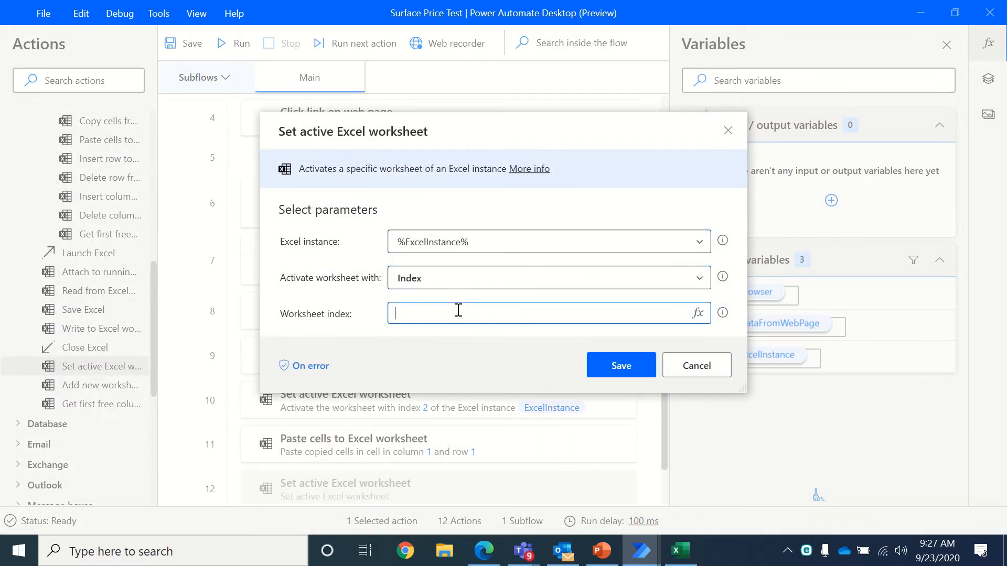
type("1")
left_click(627, 361)
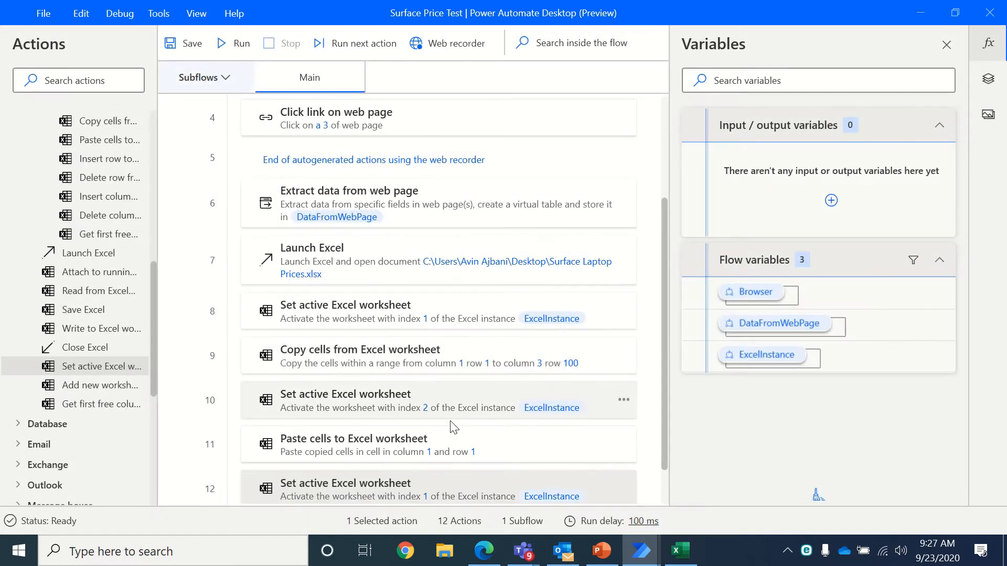
Step: Check the Current Run sheet in Excel, and add a Get first free row on column from Excel worksheet action for column 1 to the flow
scroll(450, 421, "down", 1)
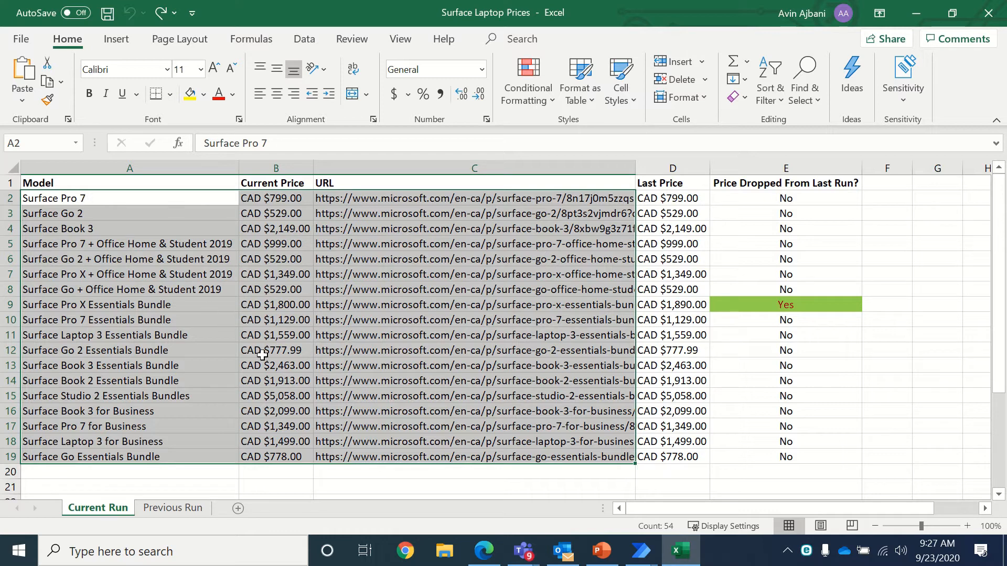
left_click(440, 474)
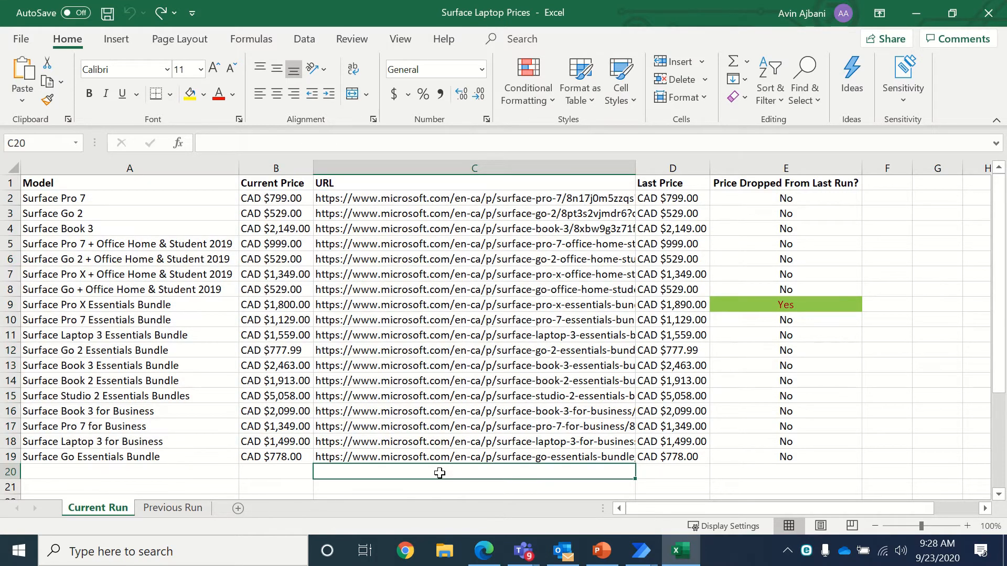
key("alt+Tab")
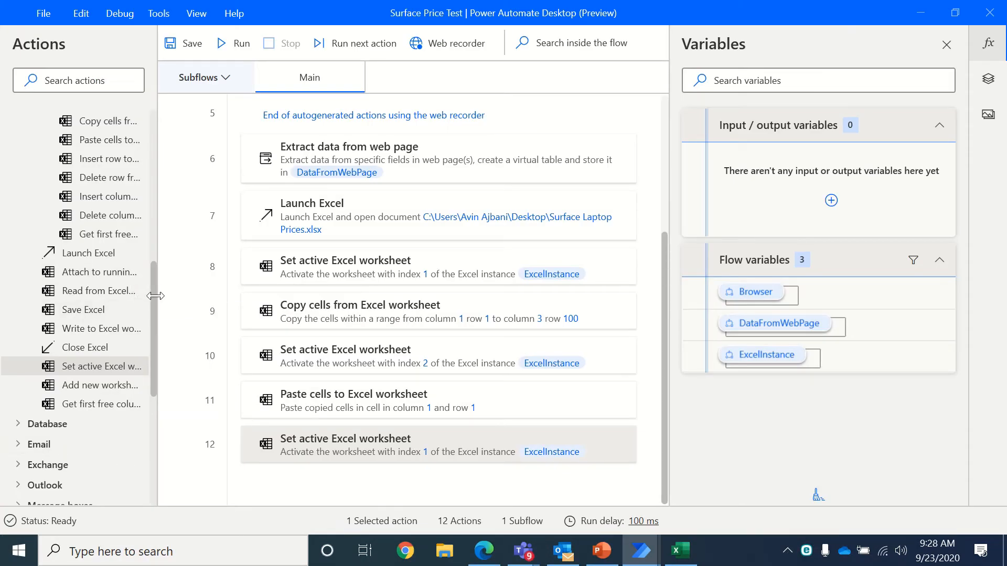
left_click_drag(152, 290, 150, 269)
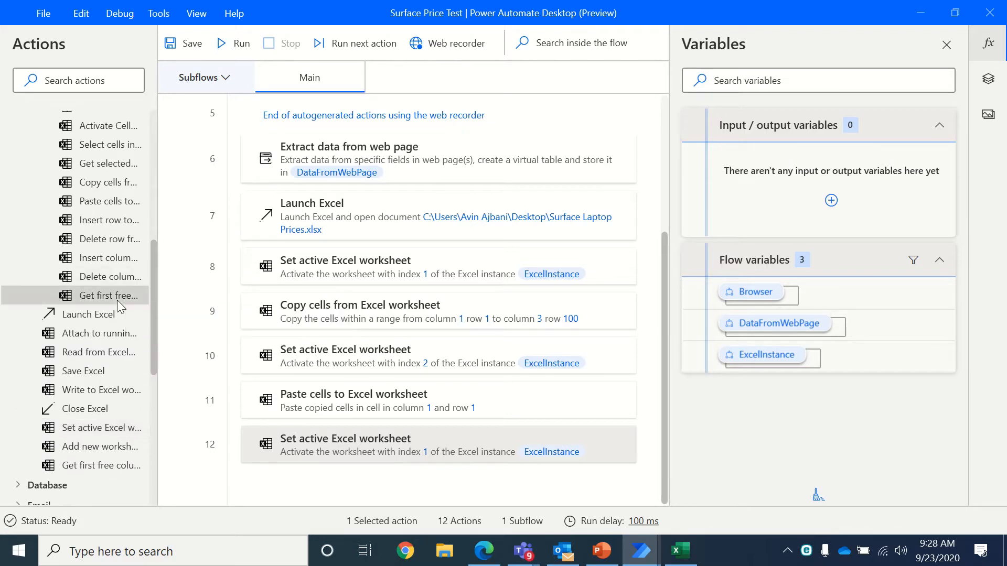
left_click_drag(105, 298, 412, 489)
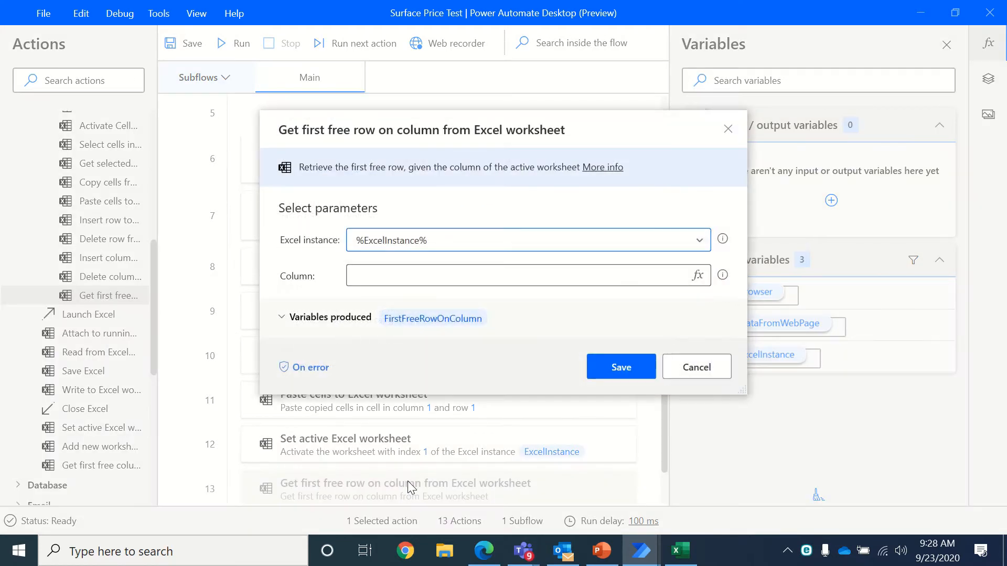
left_click(502, 282)
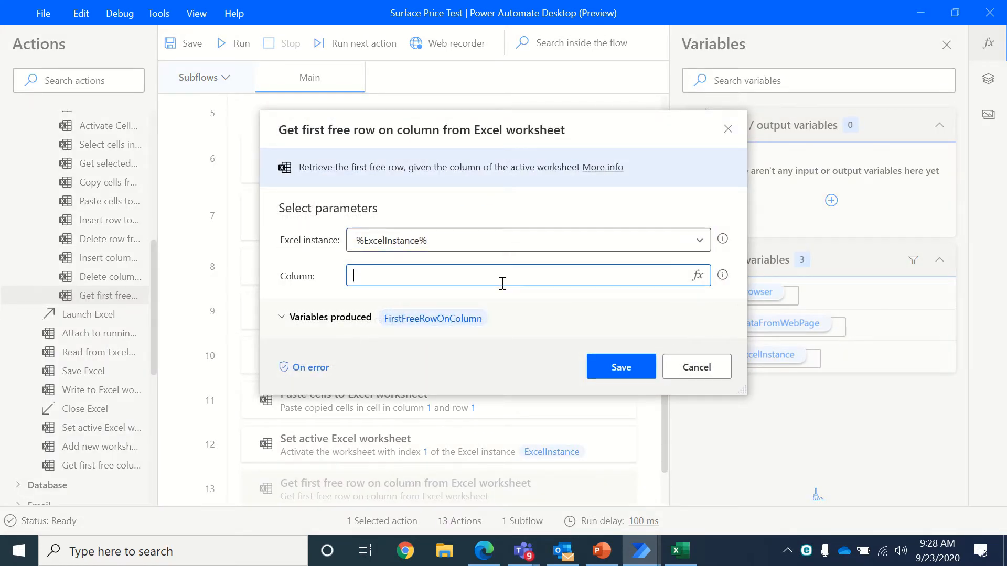
type("1")
left_click(621, 375)
Step: Locate the first empty row under Model in Excel, and review the variable produced by the Get first free row on column action
key("alt+Tab")
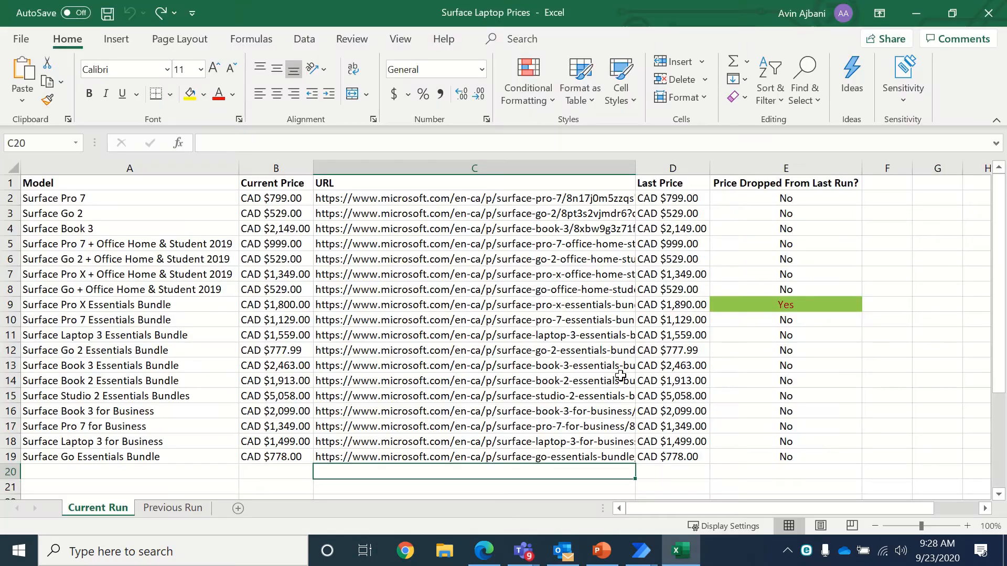
left_click(55, 472)
key("alt+Tab")
scroll(345, 453, "down", 1)
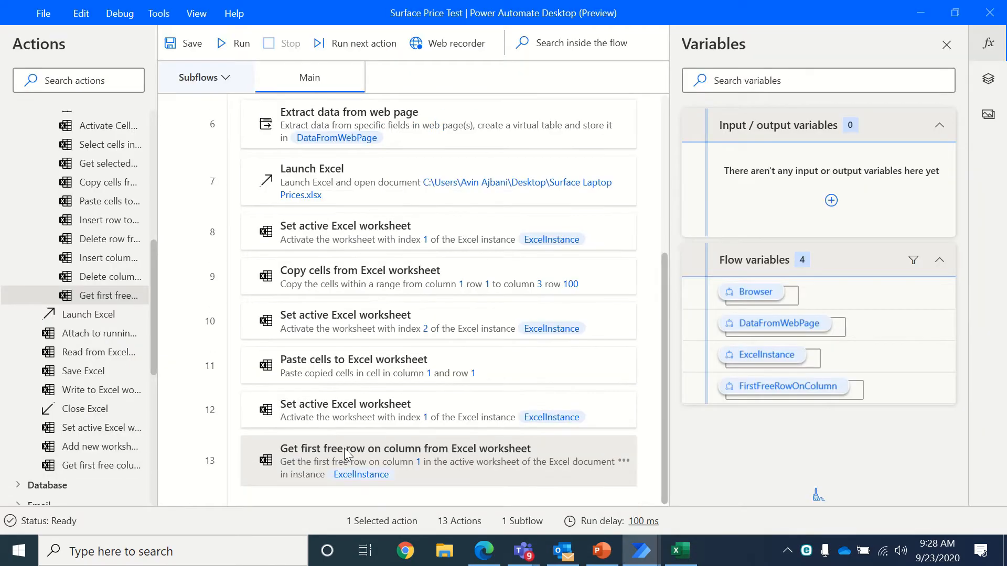
double_click(476, 467)
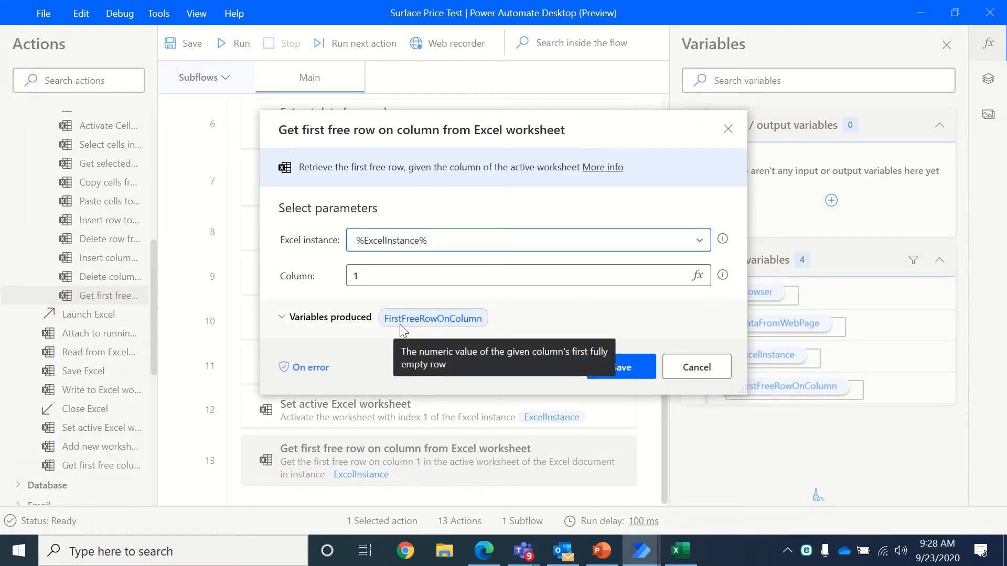
left_click(636, 367)
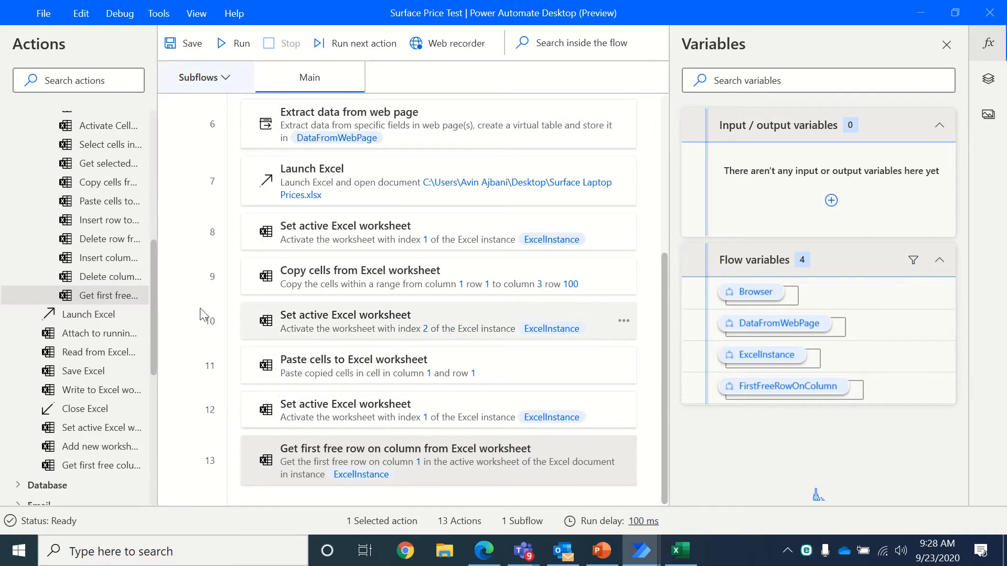
Step: Switch to Excel, highlight the model, price and URL data from A2 down in Current Run, and return to Power Automate Desktop
key("alt+Tab")
left_click(98, 199)
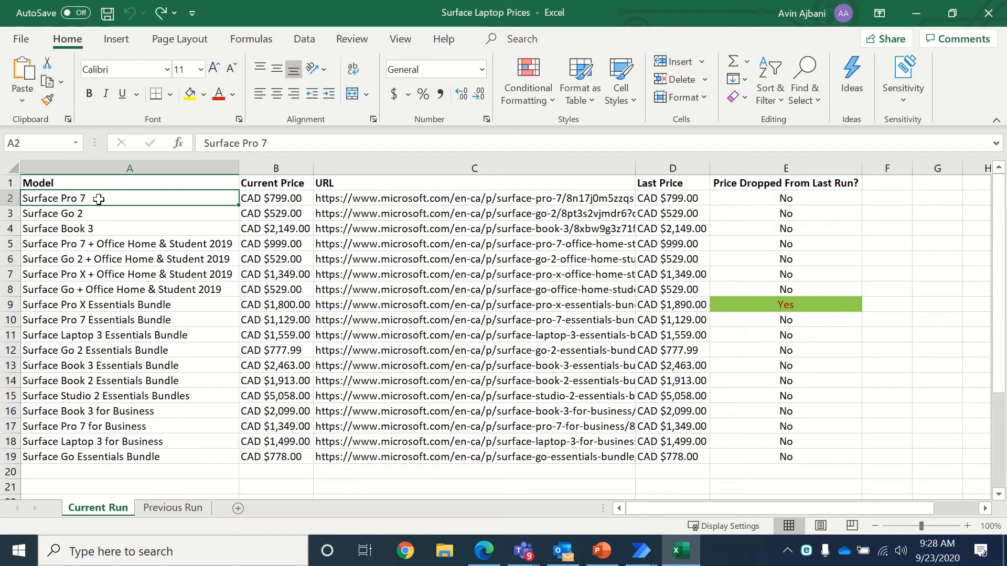
key("shift+Right")
key("shift+Right")
key("ctrl+shift+Down")
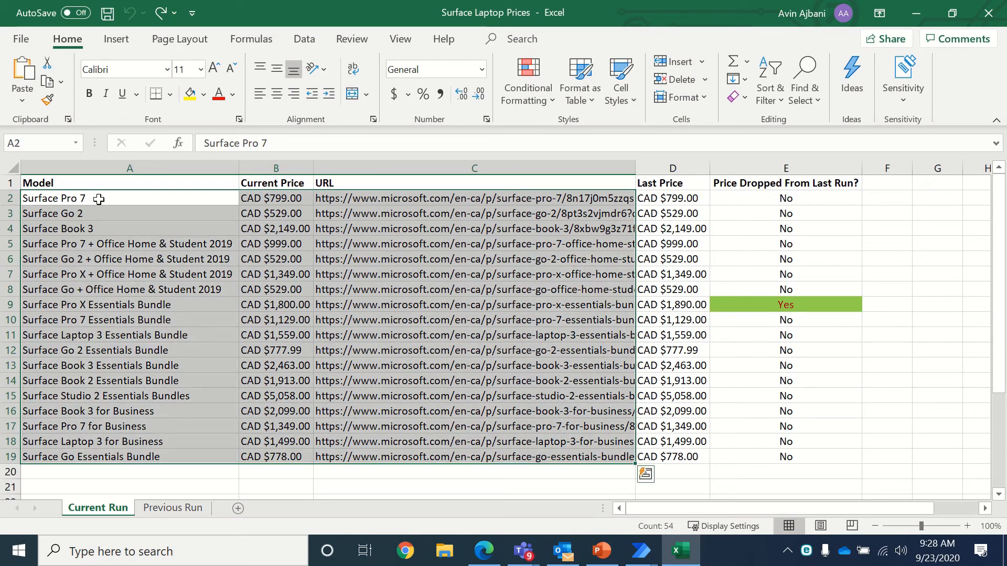
key("alt+Tab")
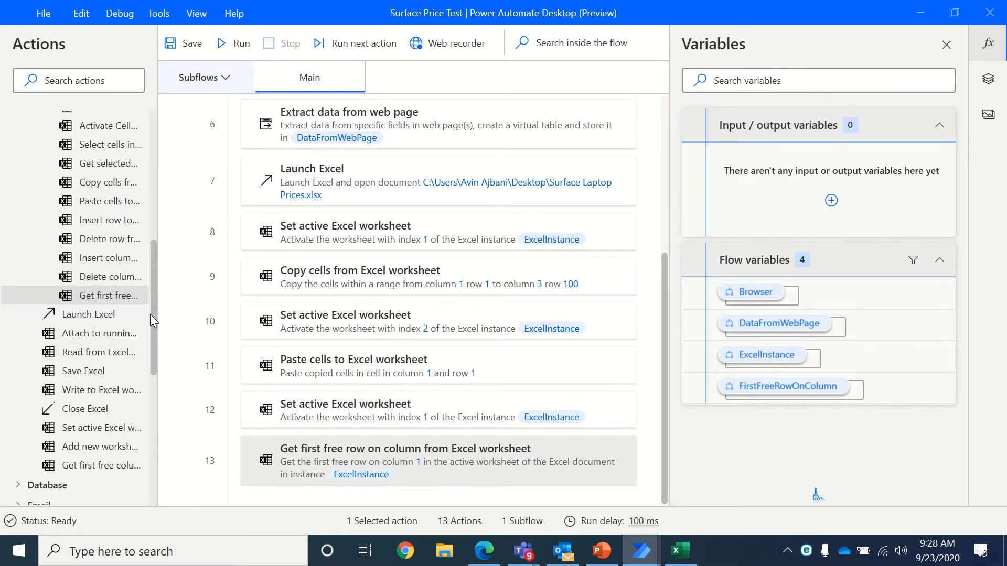
Step: Add a Select cells in Excel worksheet action after the first free row action, with start column 1 and start row 2
scroll(151, 313, "up", 2)
left_click_drag(151, 311, 150, 295)
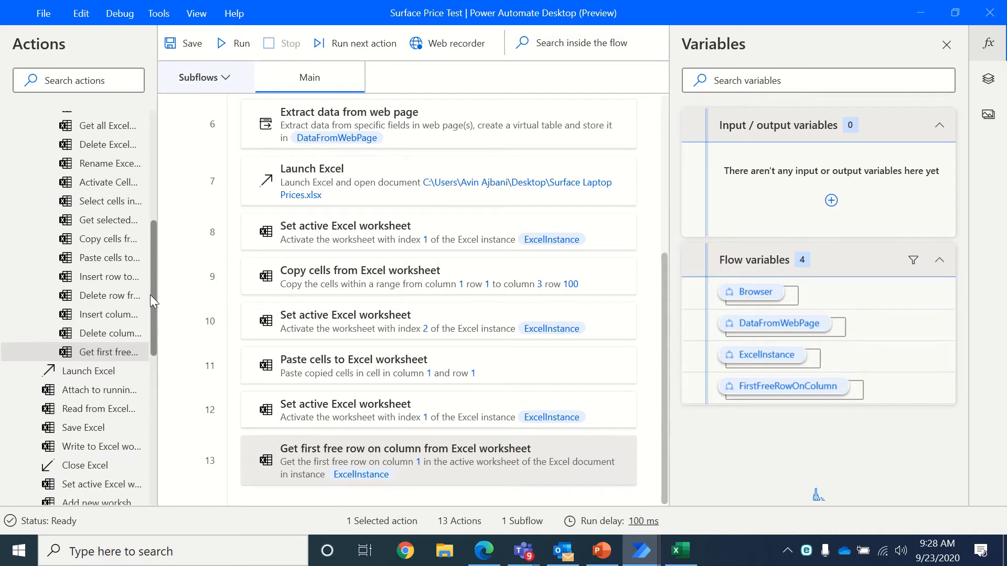
left_click(100, 204)
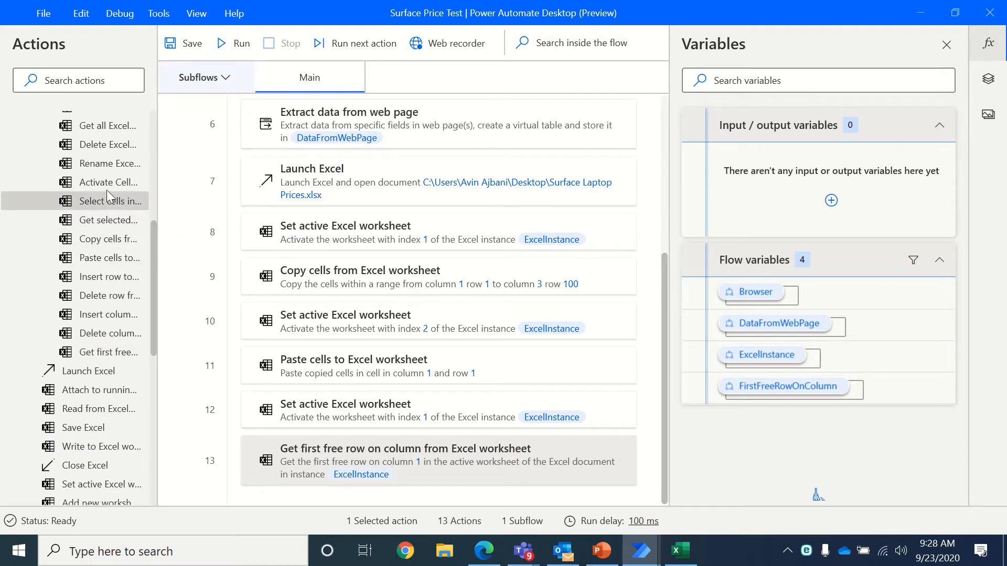
left_click_drag(103, 200, 441, 496)
left_click(389, 257)
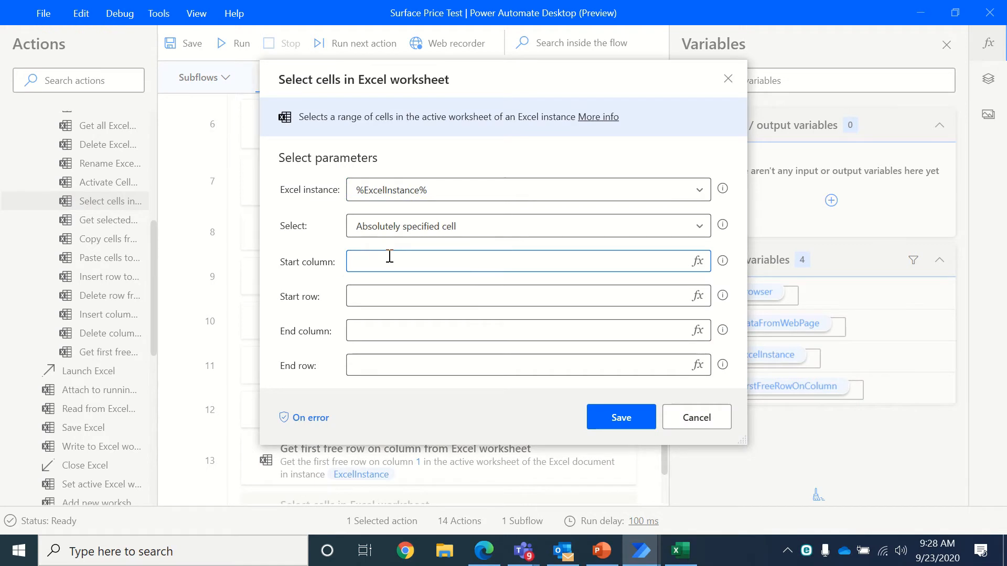
left_click(389, 297)
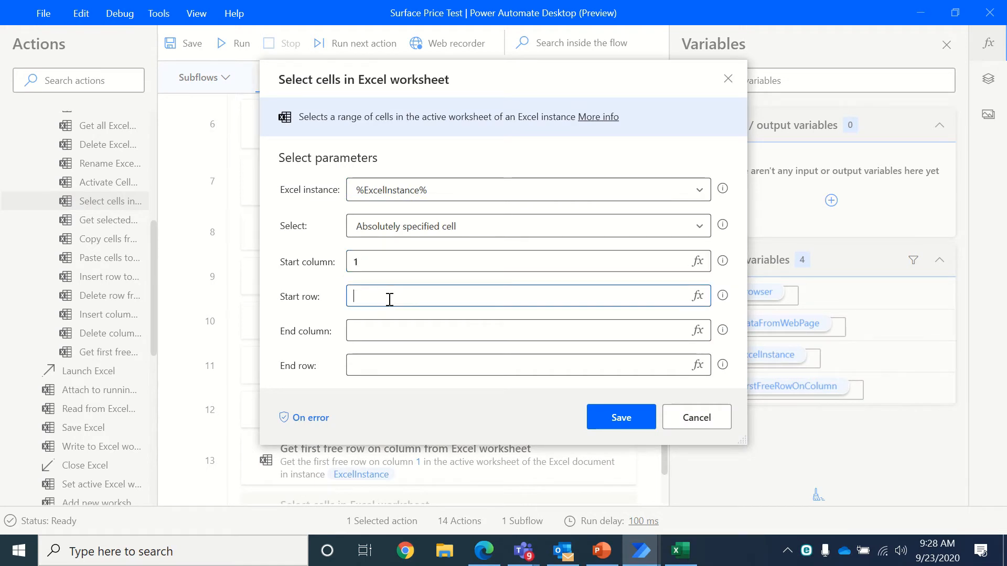
type("2")
key("alt+Tab")
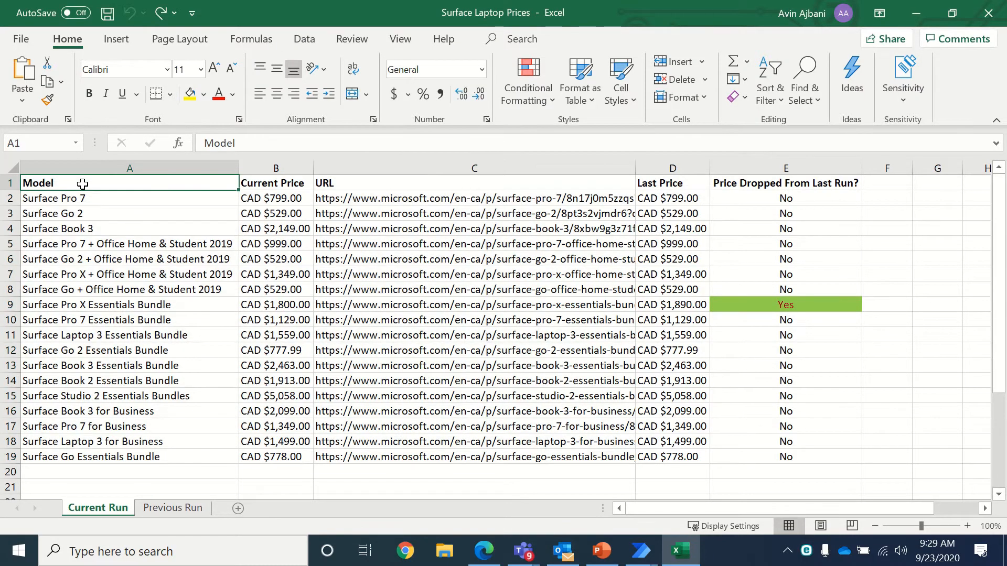
key("alt+Tab")
Step: Set the selection's end column to 3 and end row to %FirstFreeRowOnColumn-1%, and save the action
left_click(389, 331)
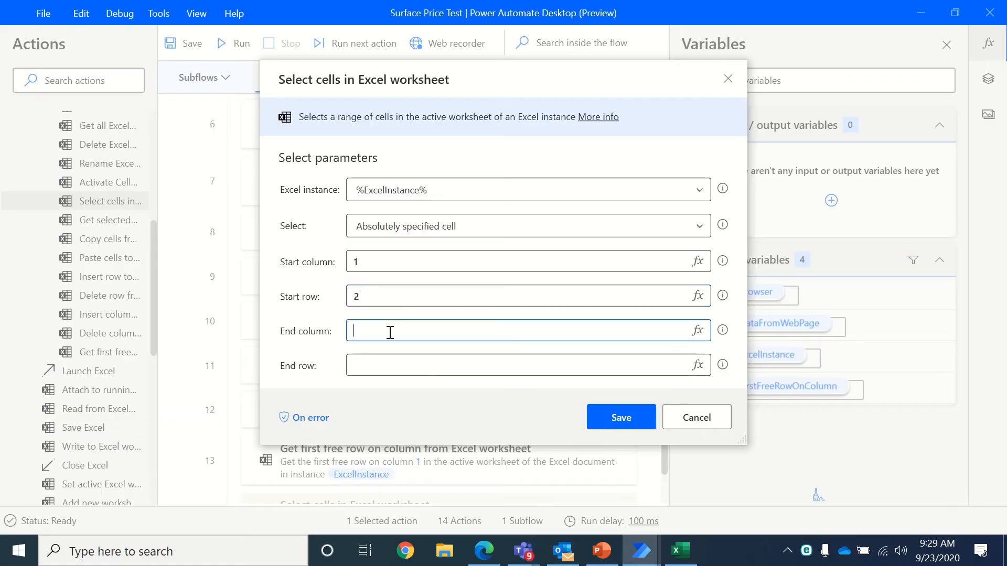
key("alt+Tab")
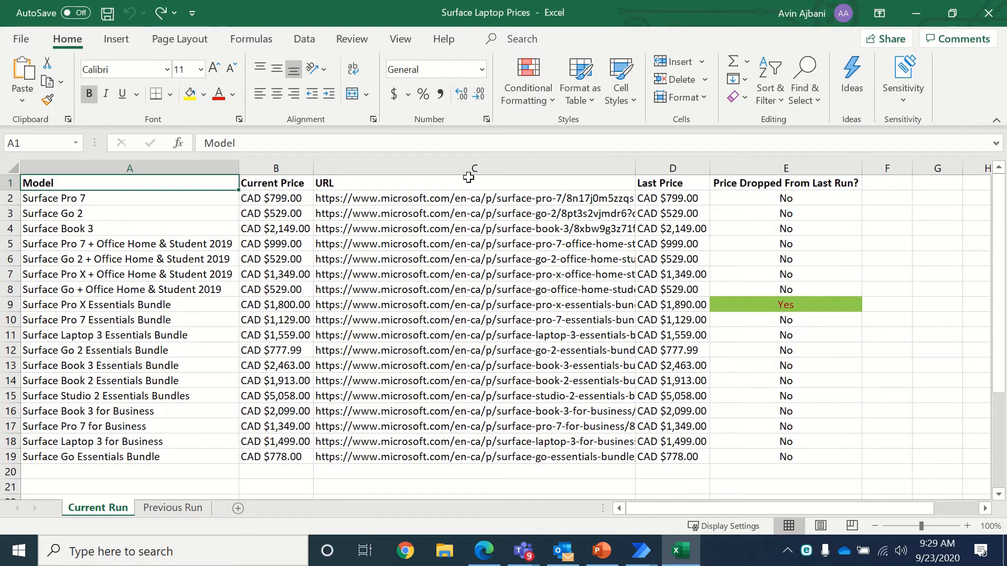
left_click(461, 197)
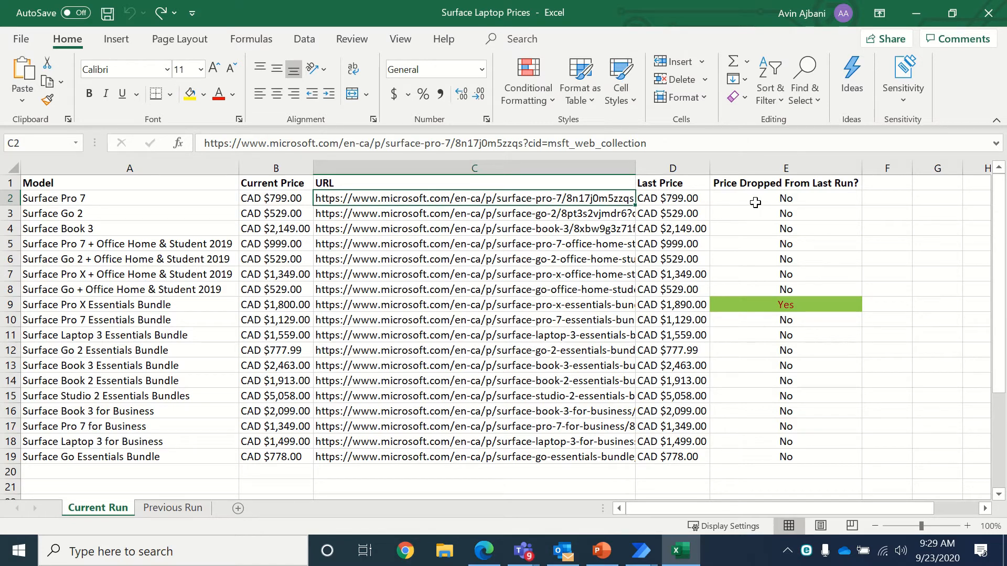
left_click(687, 198)
key("alt+Tab")
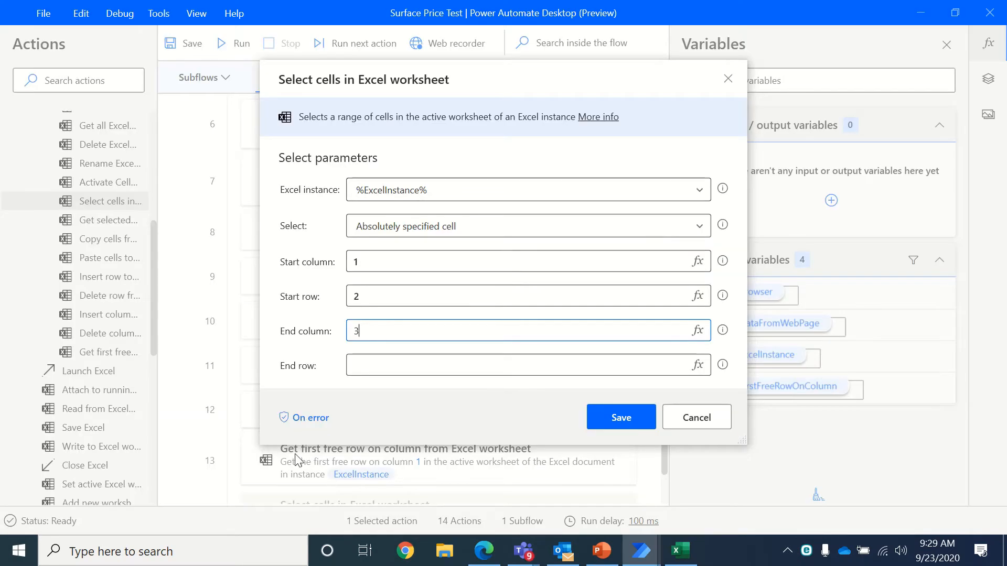
left_click(392, 362)
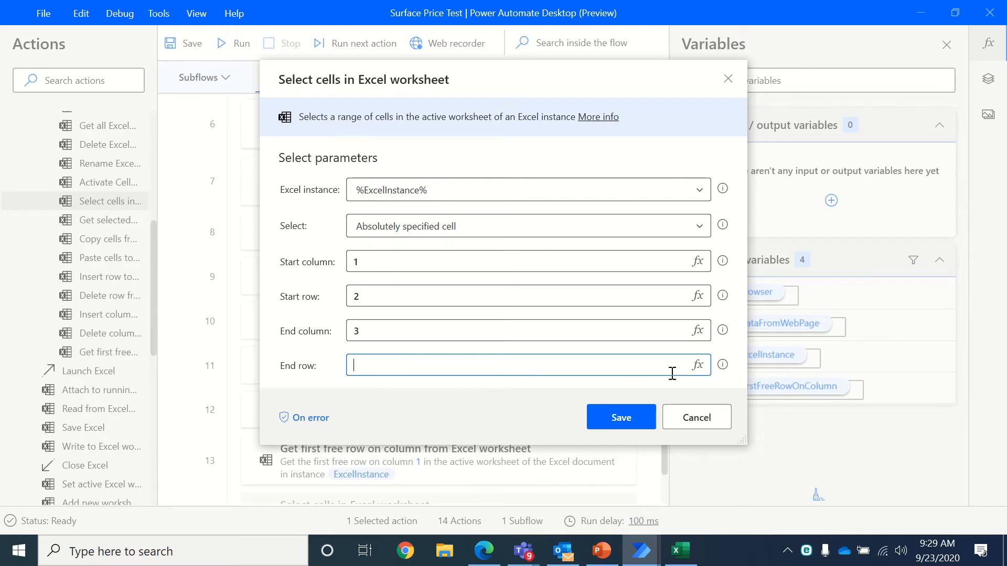
left_click(697, 365)
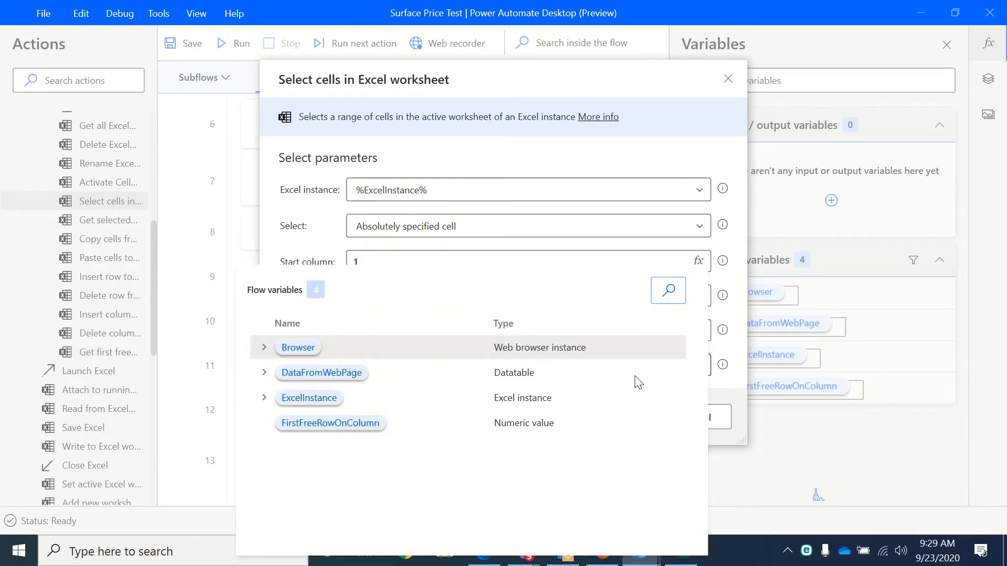
double_click(309, 427)
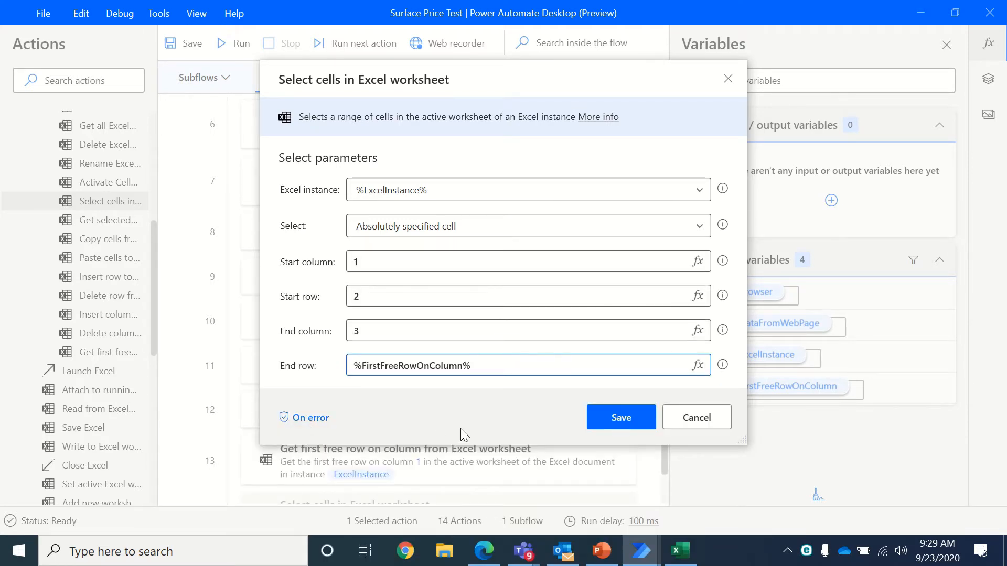
left_click(463, 366)
type("-1")
left_click(623, 414)
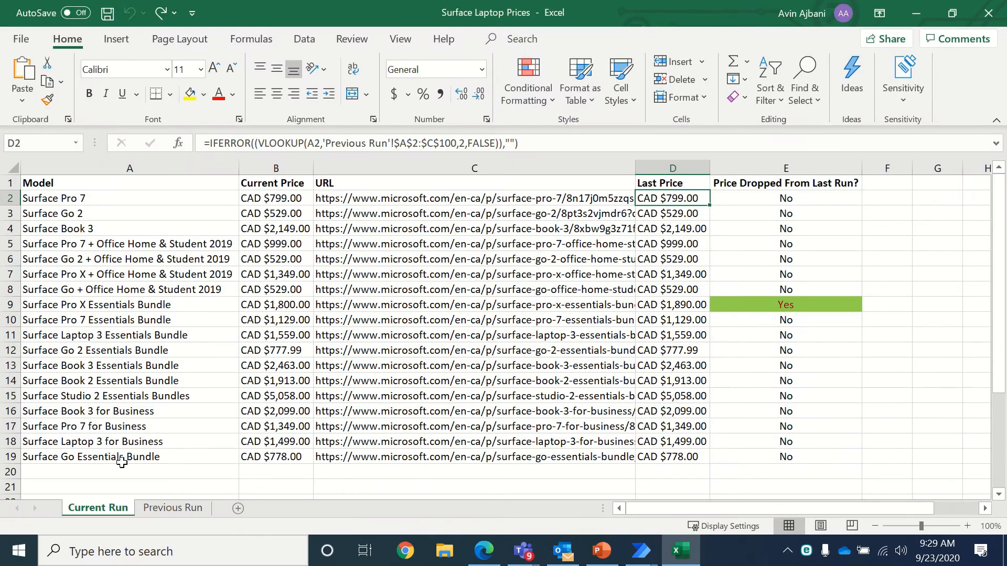
Step: Compare the first empty row with the last filled row in Excel, and review the Select cells action in the flow
left_click(91, 469)
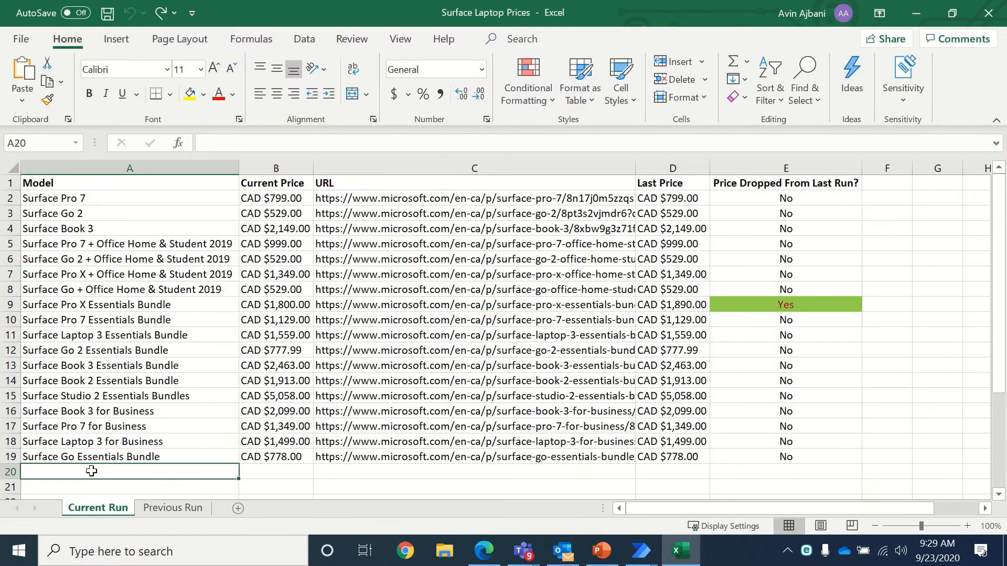
left_click(90, 459)
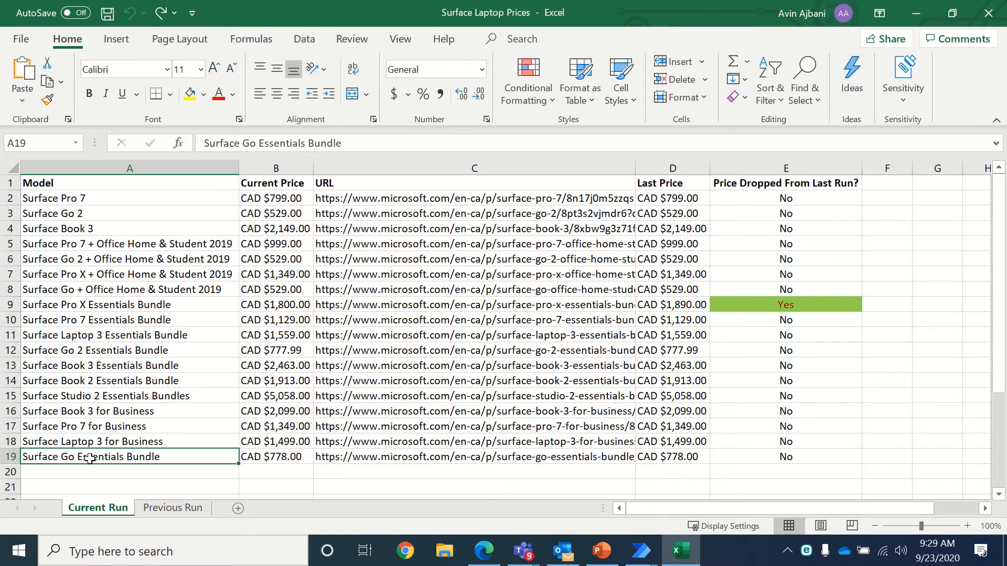
key("alt+Tab")
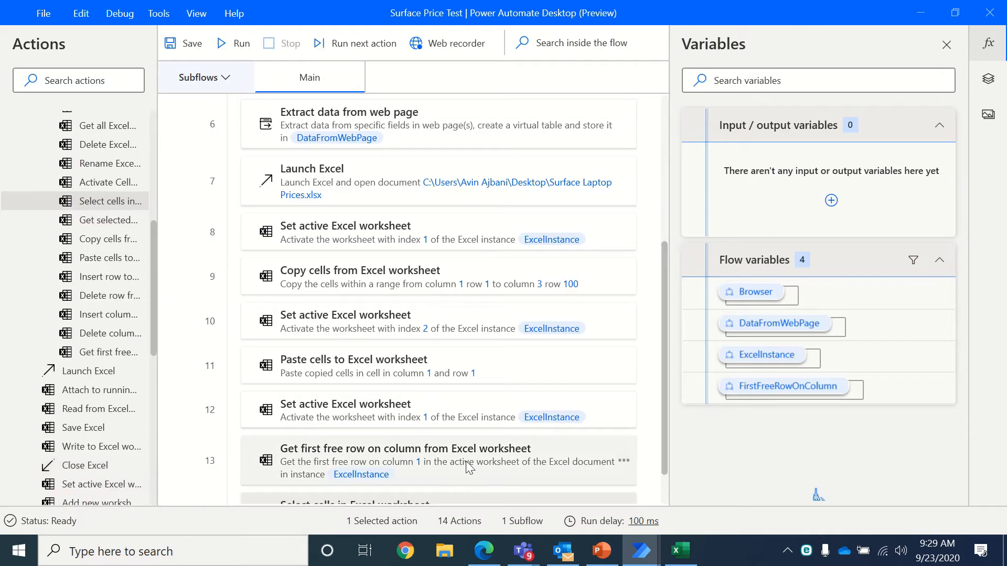
scroll(465, 461, "down", 3)
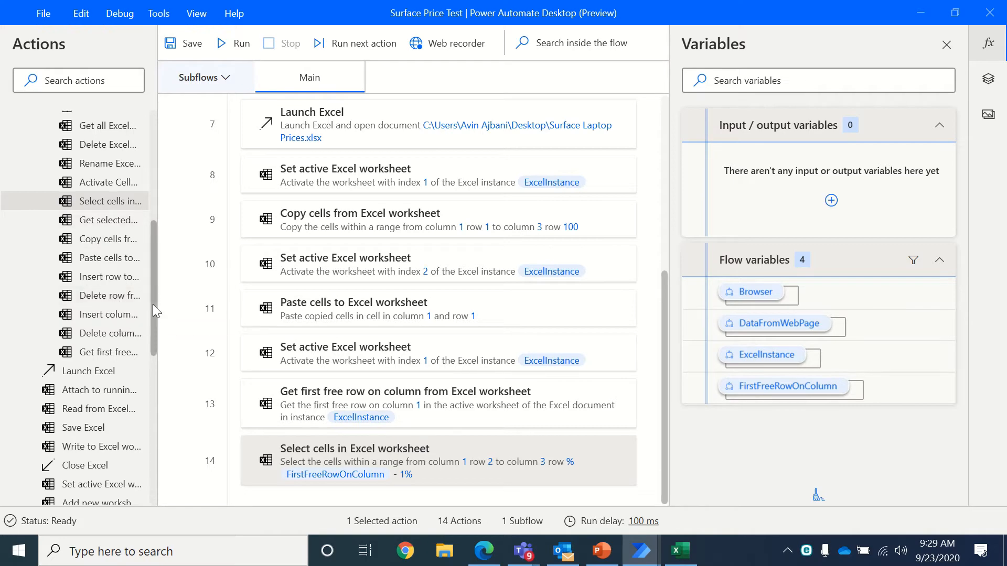
Step: Try clearing the model, price and URL data in A2:C19 of the Current Run sheet in Excel, and undo the deletion
key("alt+Tab")
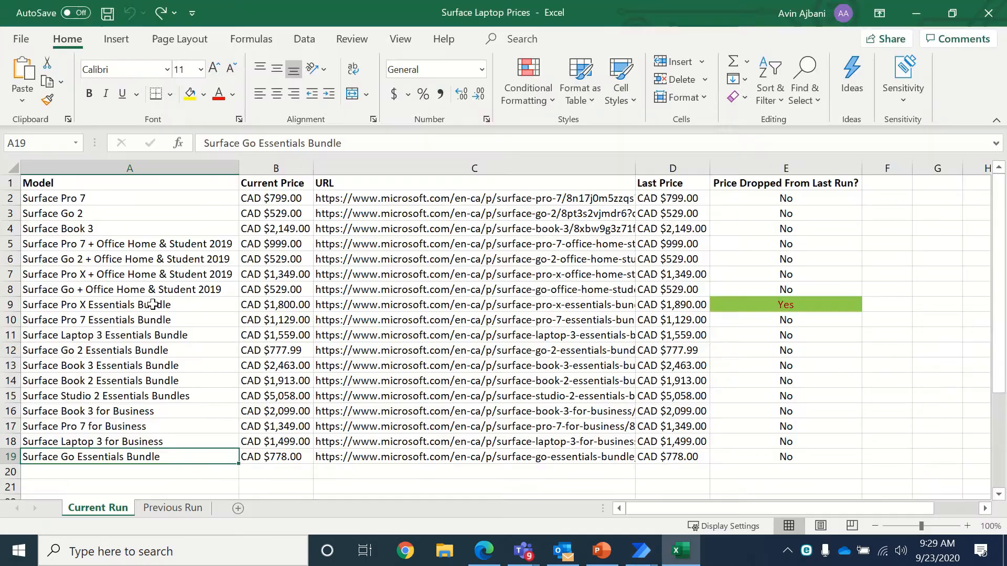
left_click(61, 196)
key("shift+Right")
key("shift+Right")
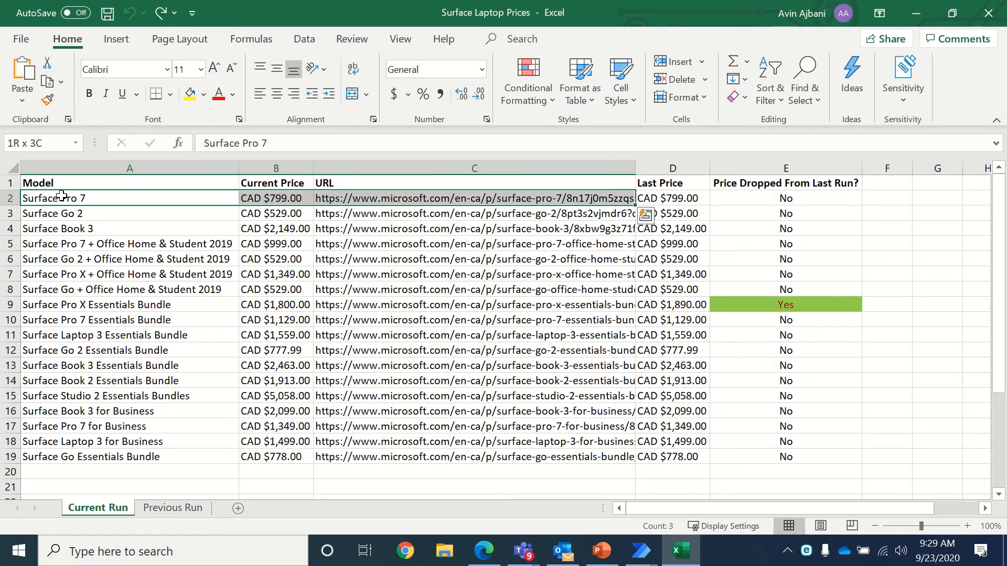
key("ctrl+shift+Down")
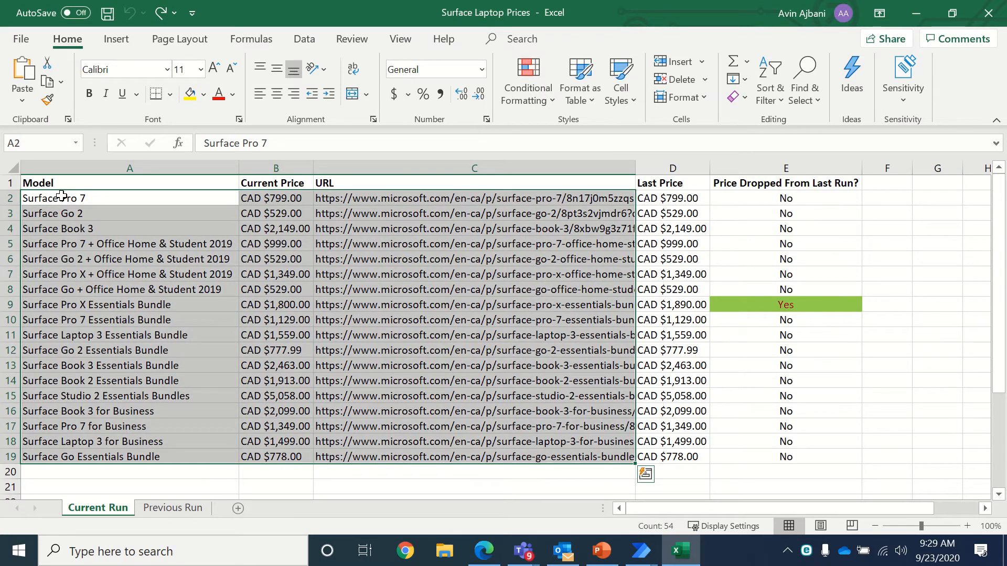
key("Delete")
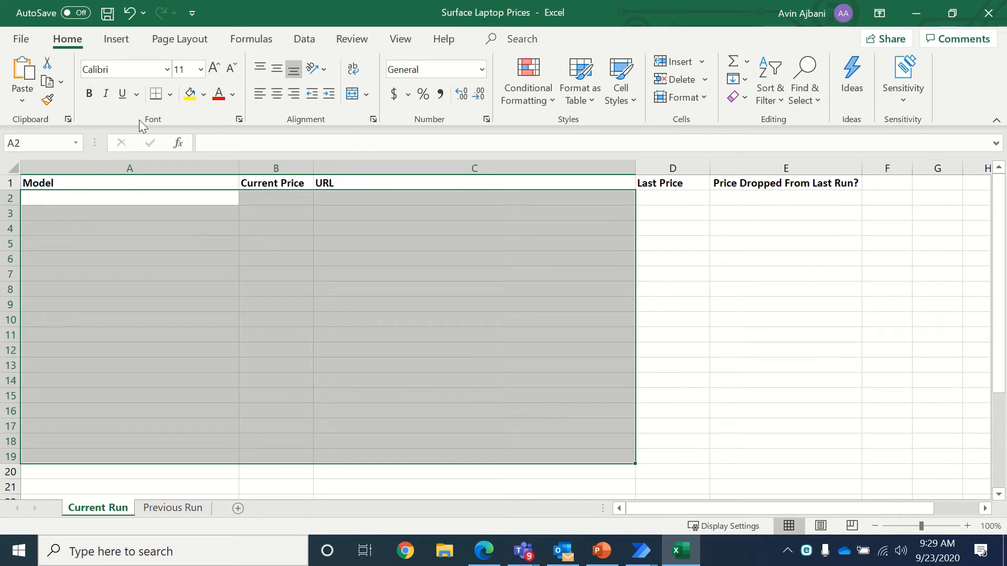
key("ctrl+z")
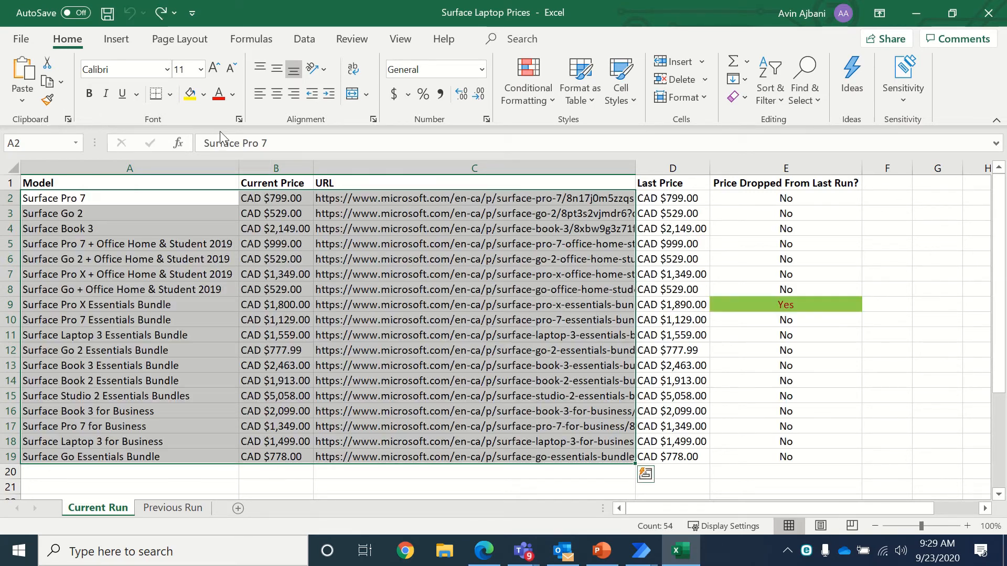
Step: Select cell A2 in Excel, and add a Send keys action after the Select cells action in the Power Automate Desktop flow
left_click(142, 200)
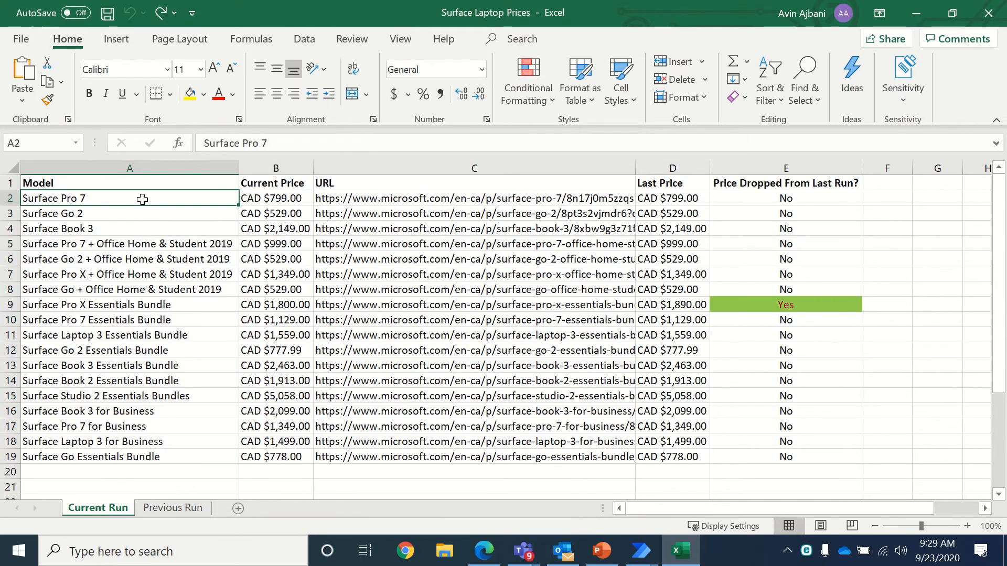
key("alt+Tab")
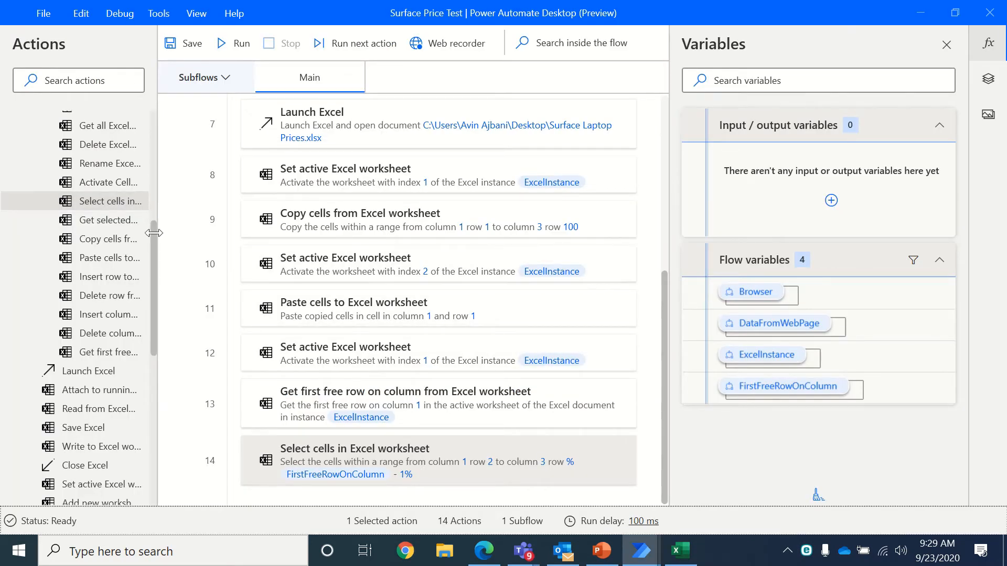
left_click(85, 79)
type("send ke")
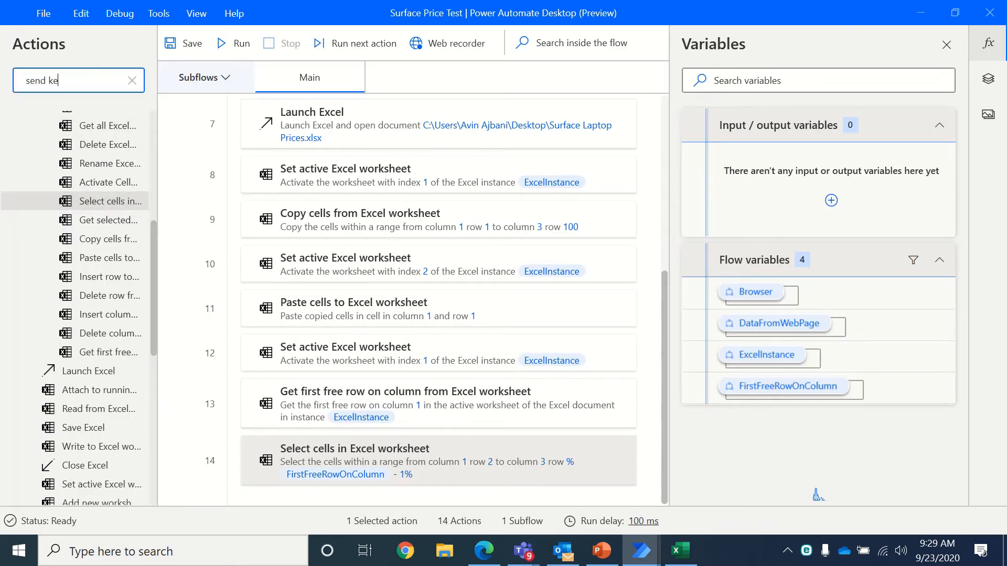
type("ys")
left_click(80, 147)
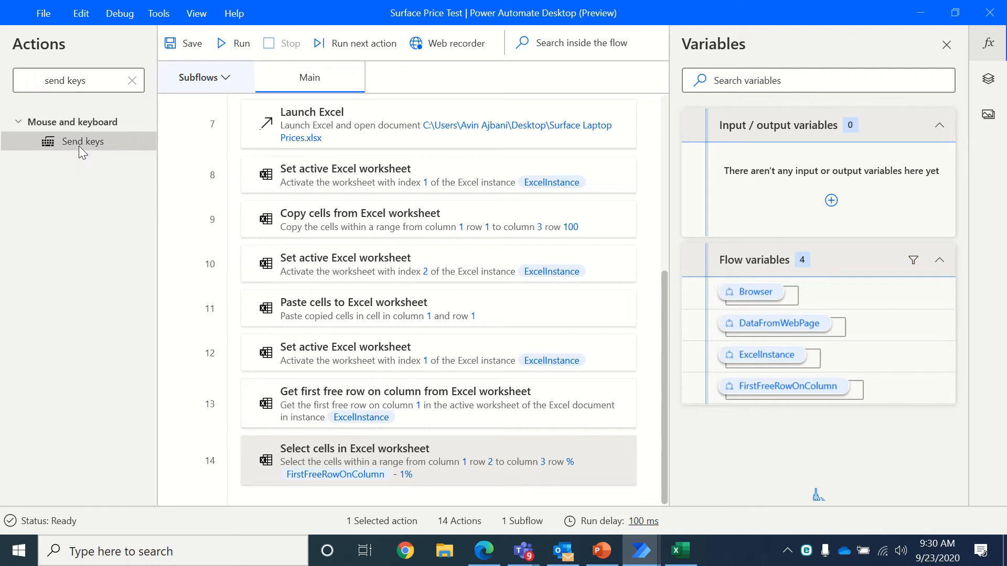
left_click_drag(72, 140, 414, 496)
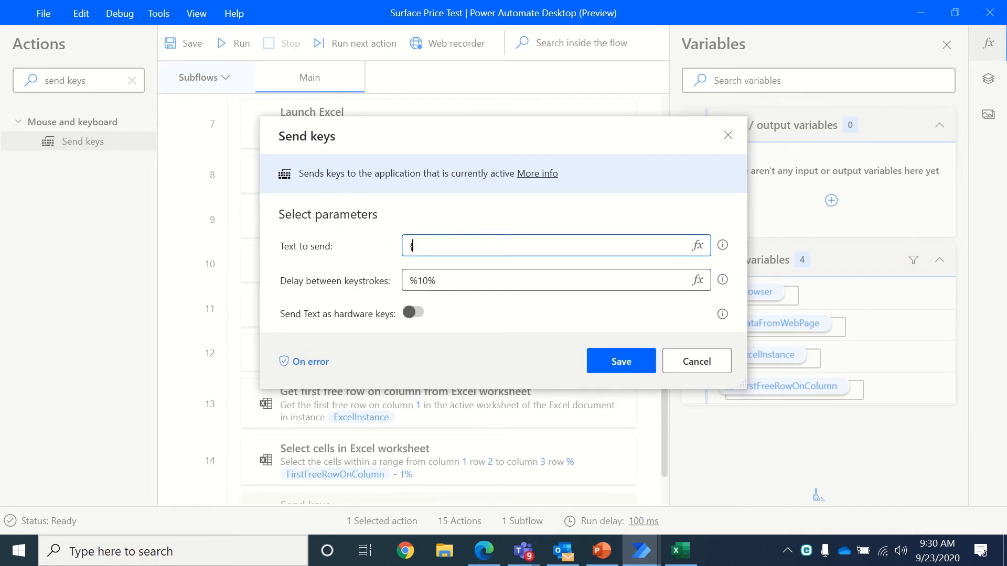
Step: Set the Send keys text to {Delete} with a 50 delay between keystrokes, save the action, and return to the Excel actions
type("{Delete")
left_click(485, 285)
key("BackSpace")
key("BackSpace")
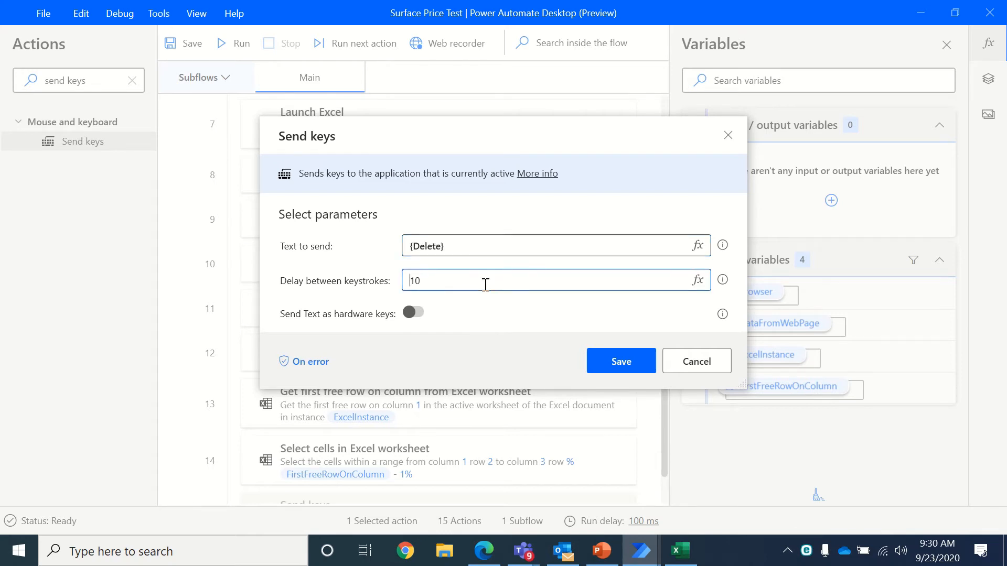
key("BackSpace")
key("BackSpace")
type("50")
left_click(637, 361)
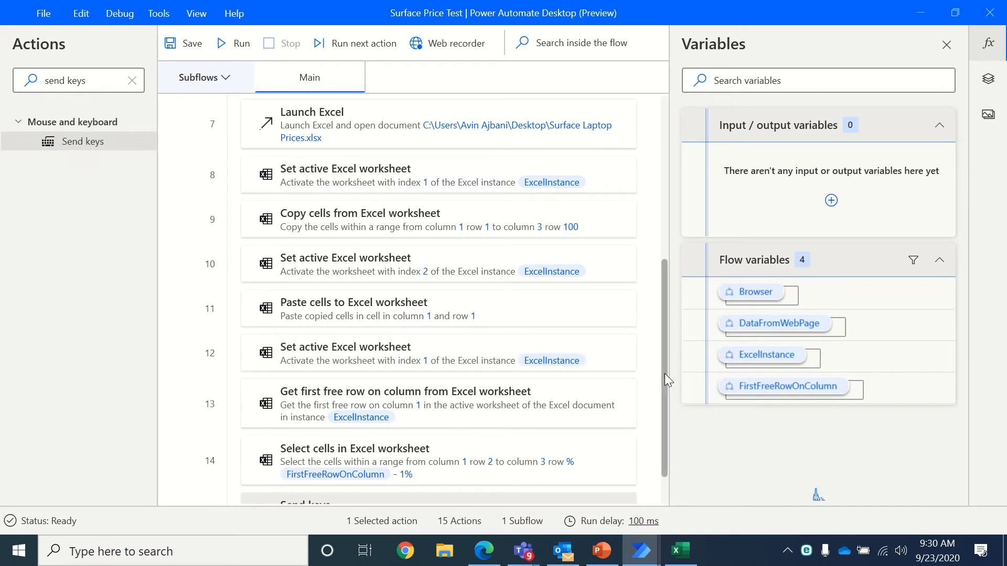
left_click_drag(665, 374, 663, 436)
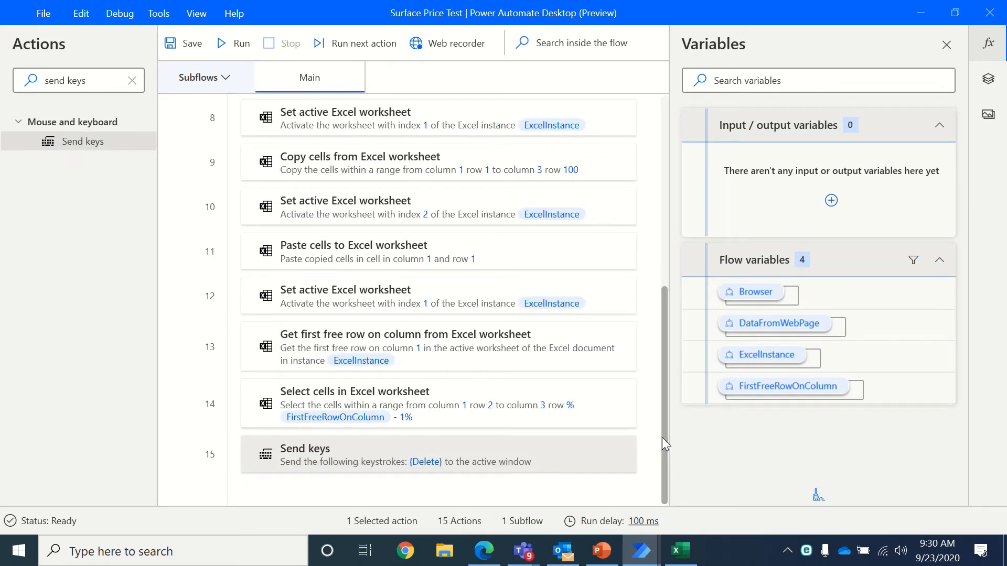
left_click(132, 80)
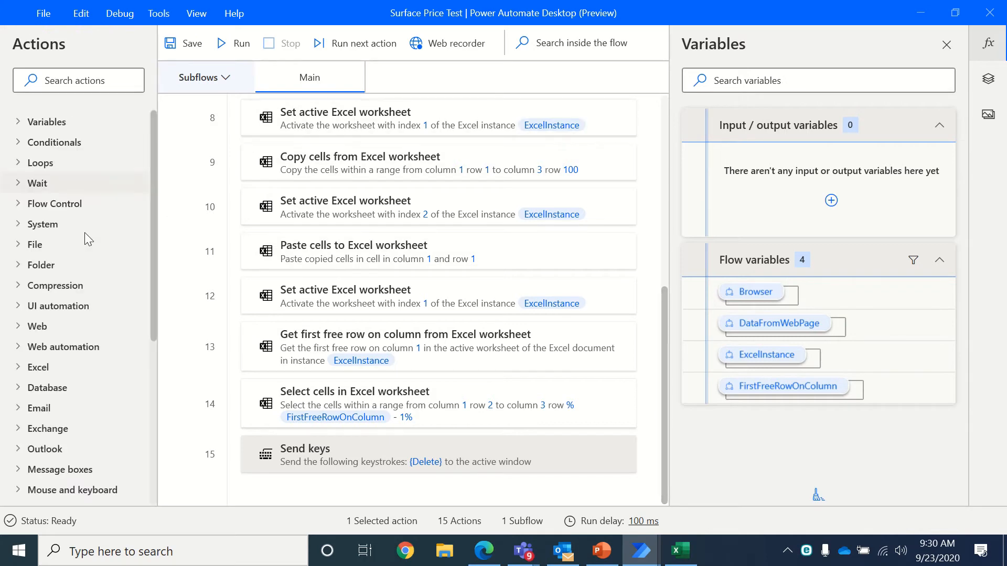
left_click(18, 368)
Step: Try deleting the model, price and URL data in A2:C19 of Current Run in Excel, and return to the flow designer
key("alt+Tab")
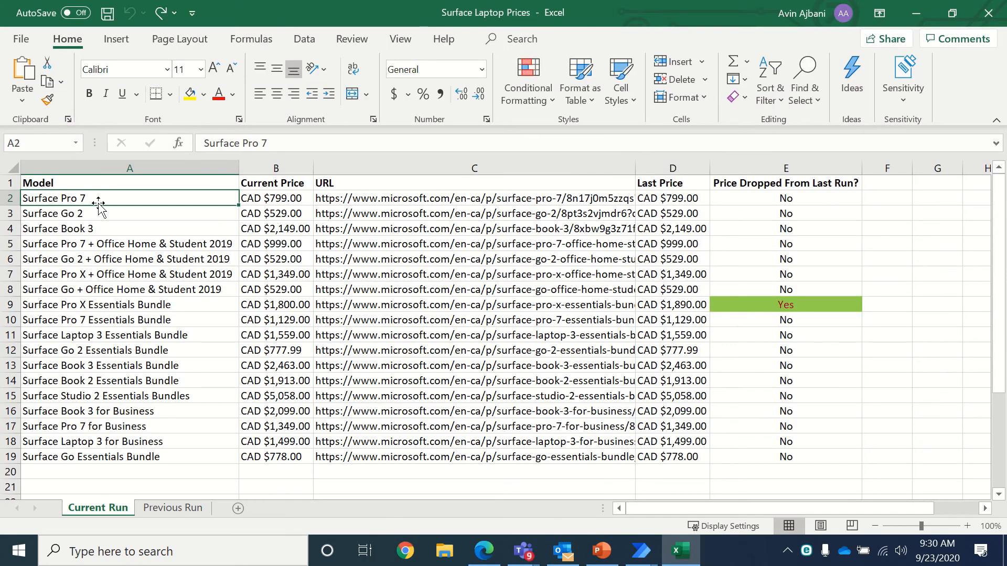
key("shift+Right")
key("shift+Right")
key("ctrl+shift+Down")
key("Delete")
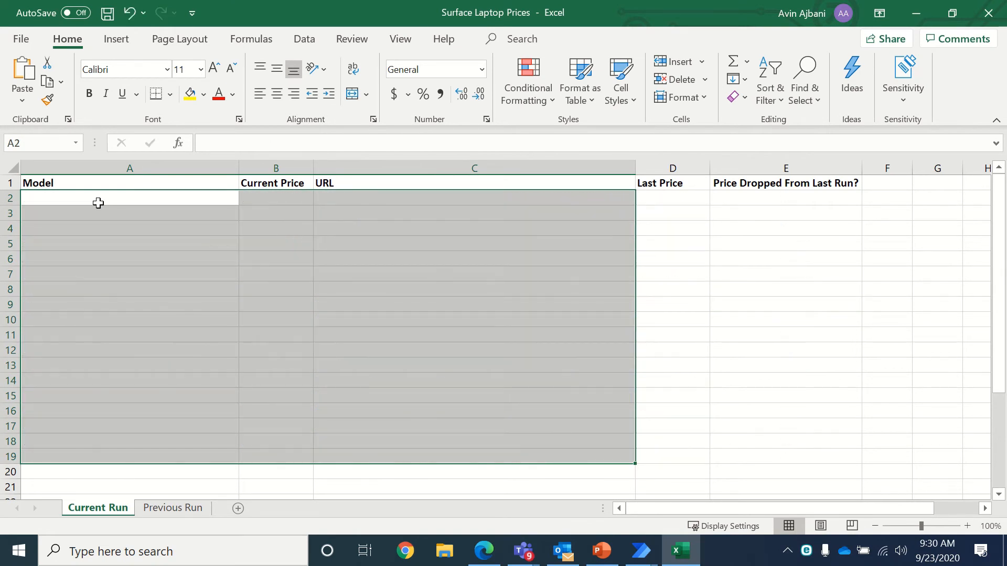
key("alt+Tab")
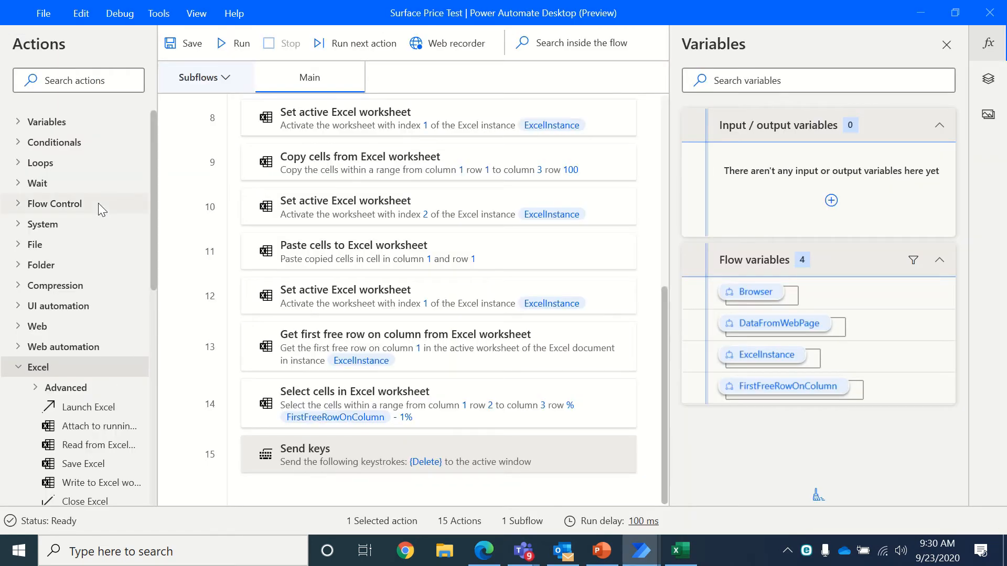
key("alt+Tab")
key("alt+Tab")
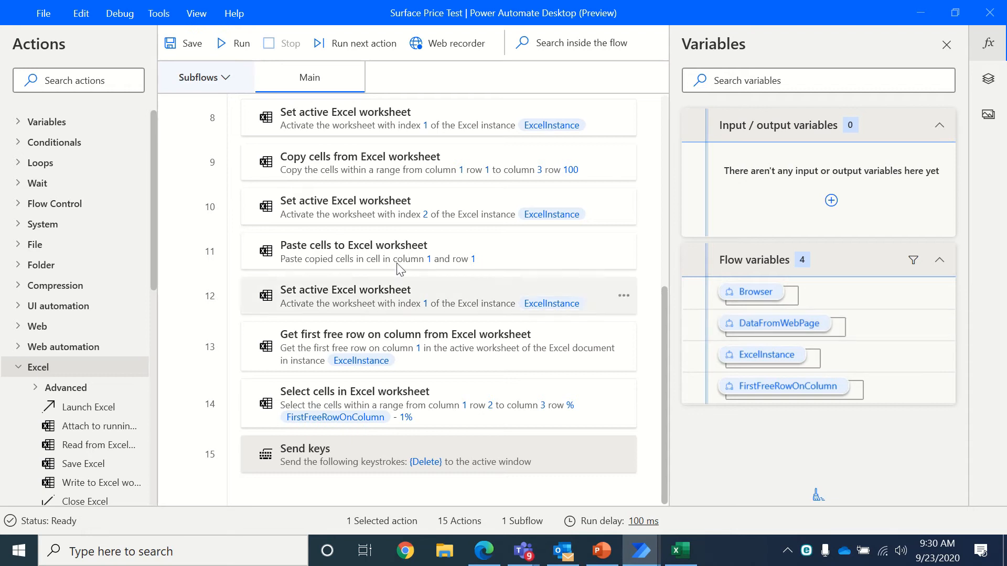
Step: Add a Write to Excel worksheet action after Send keys, with %DataFromWebPage% as the value to write
scroll(78, 420, "down", 3)
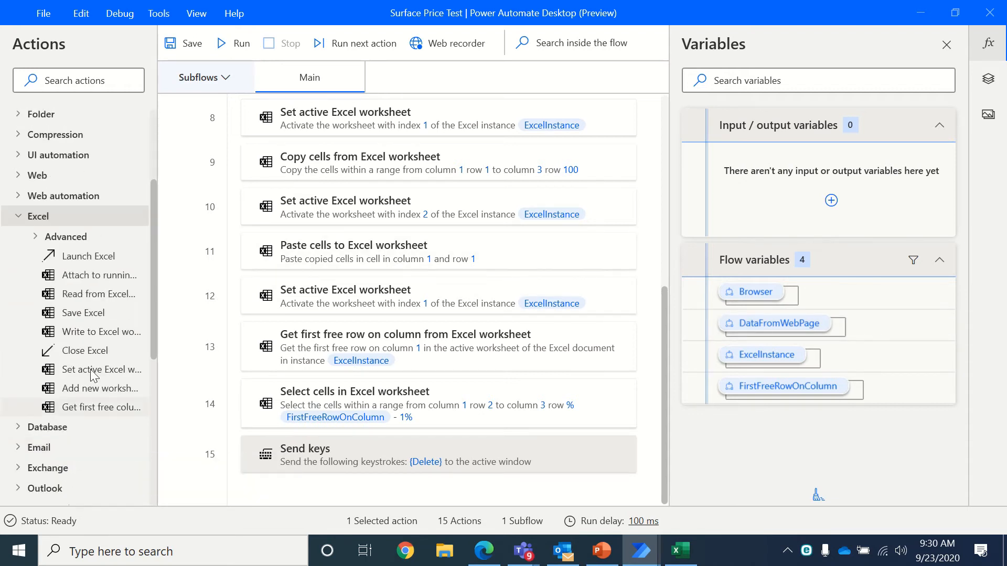
left_click(96, 332)
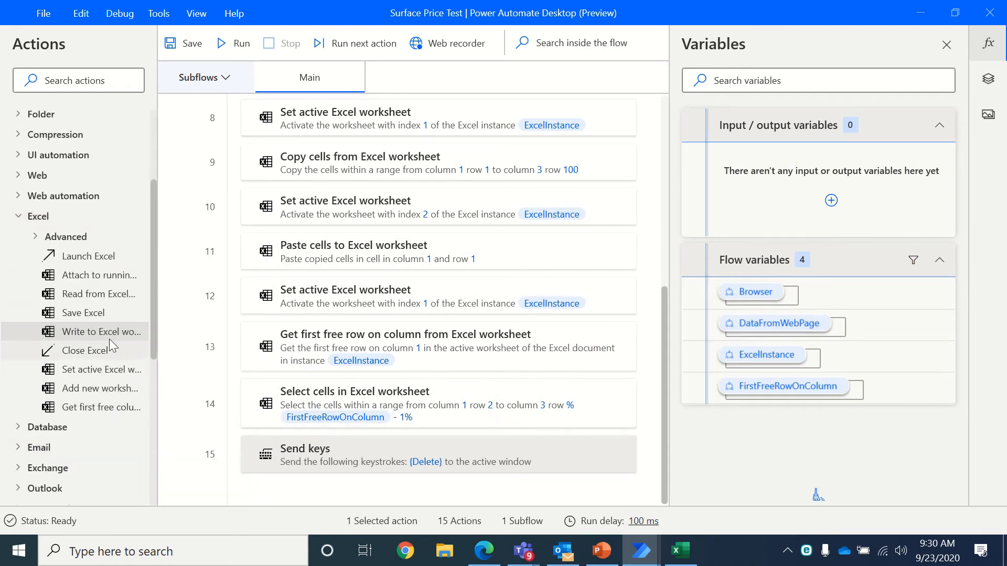
left_click_drag(118, 333, 384, 484)
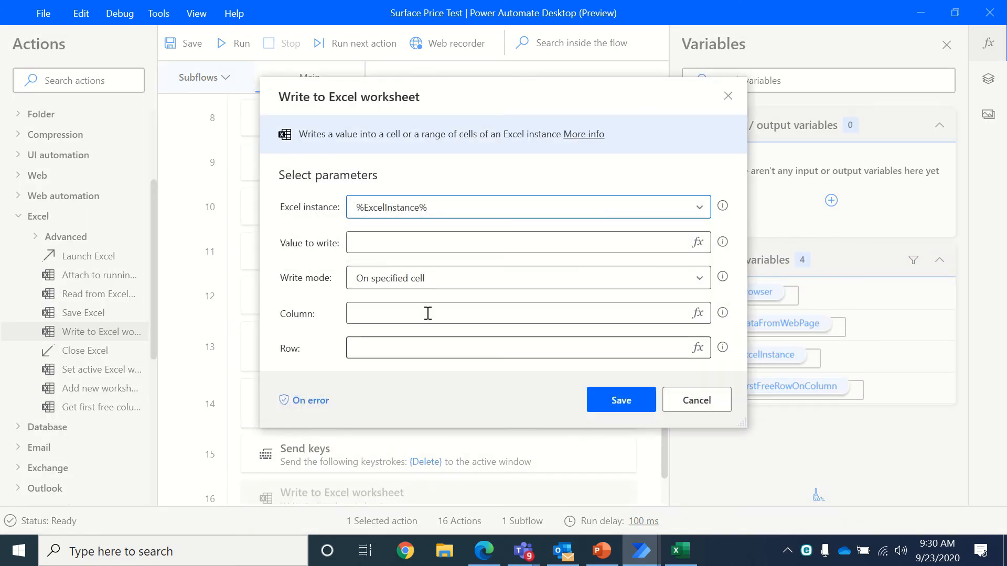
left_click(699, 242)
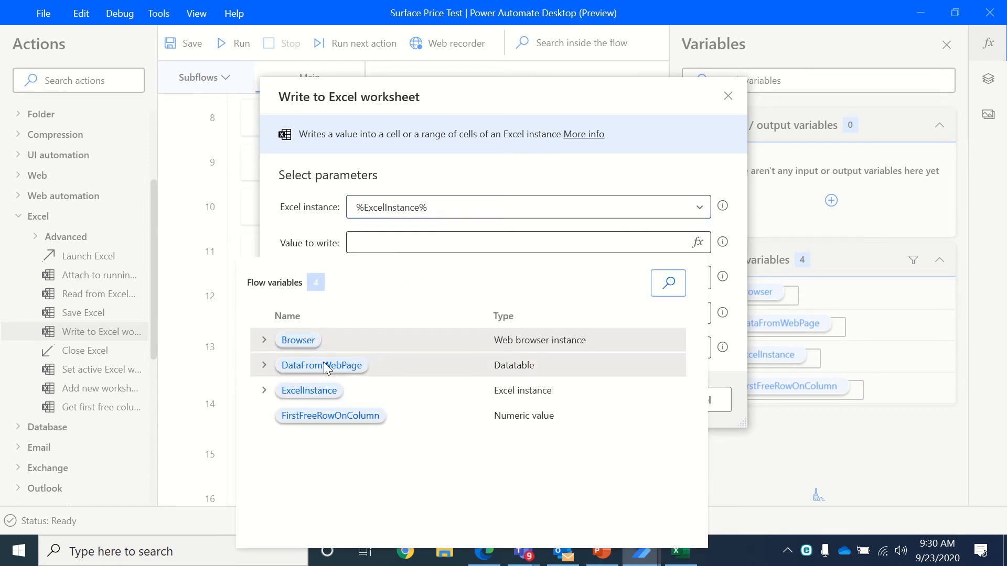
double_click(335, 367)
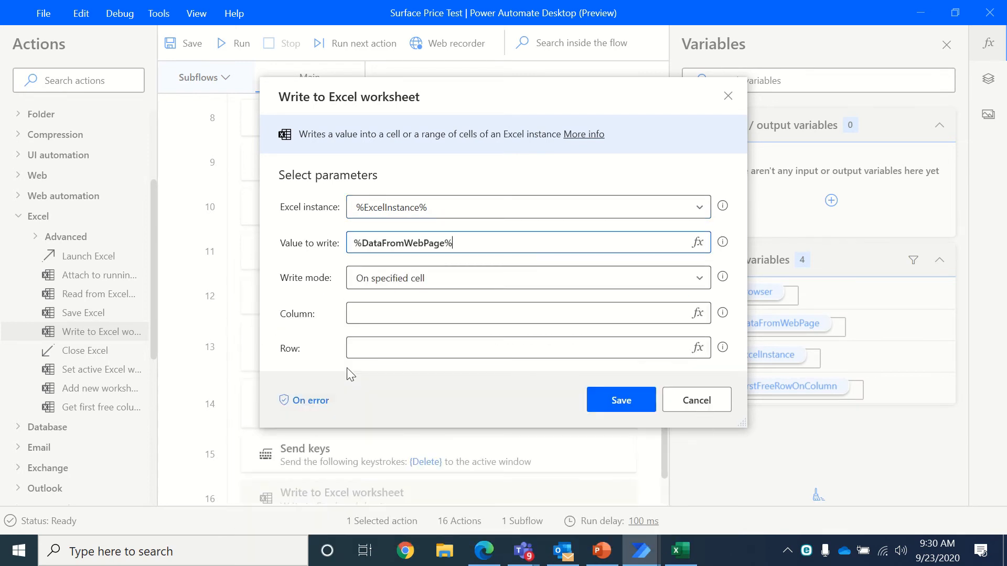
Step: Set the write action's target cell to column 1 and row 2, and save the action
left_click(433, 314)
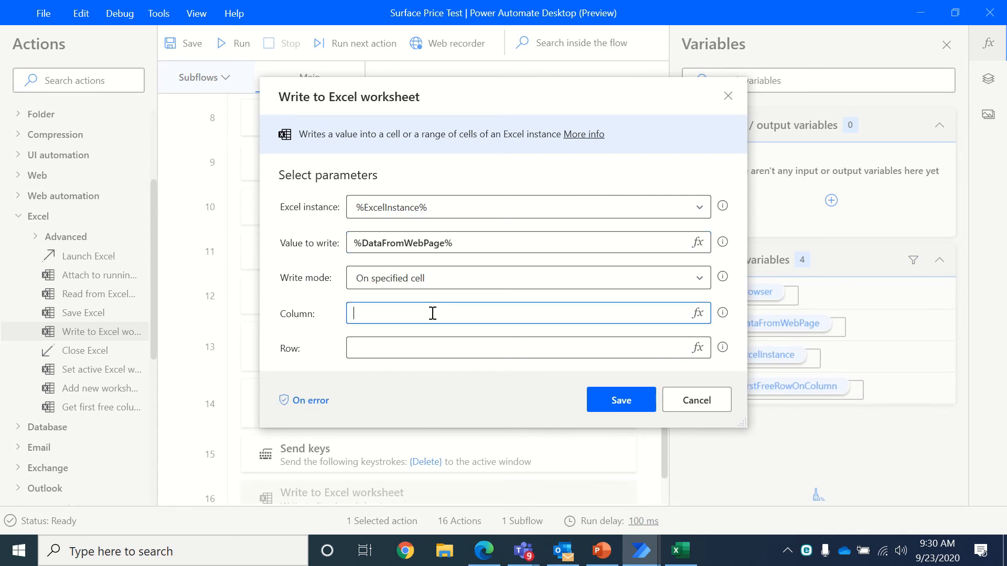
type("1")
left_click(365, 347)
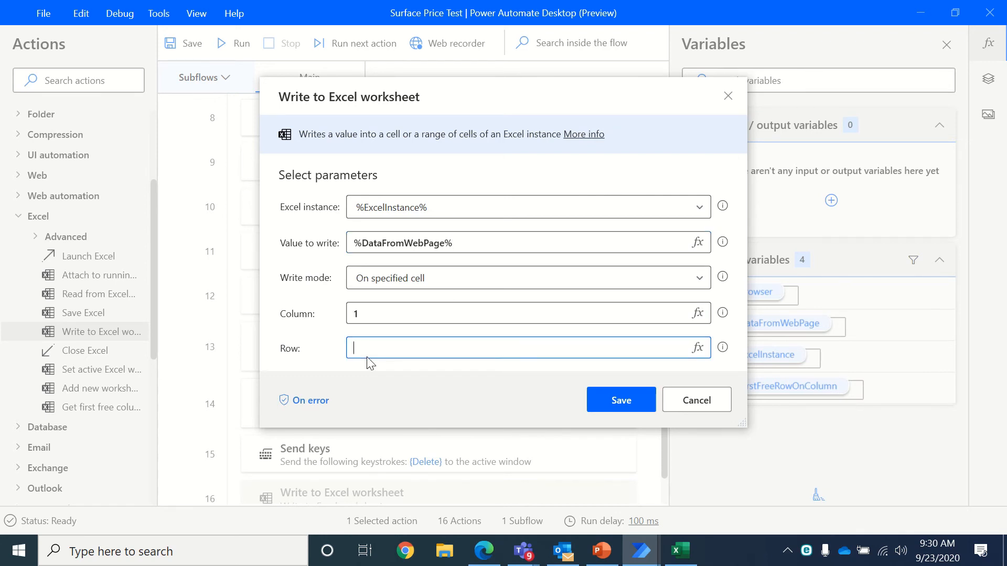
type("2")
left_click(605, 390)
scroll(345, 407, "down", 1)
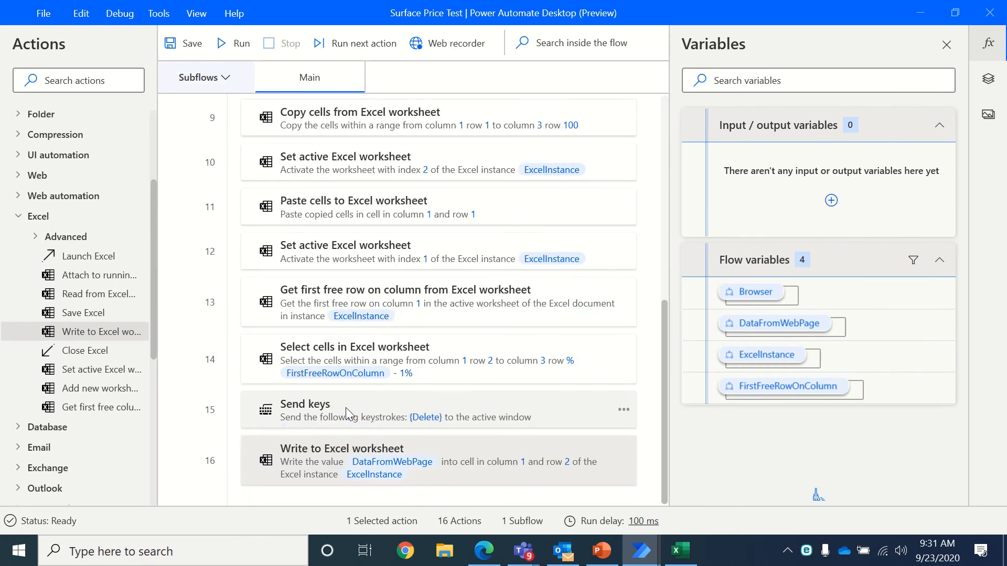
Step: Undo the deletion of the Current Run data in Excel, and close the Surface Laptop Prices workbook
key("alt+Tab")
key("ctrl+z")
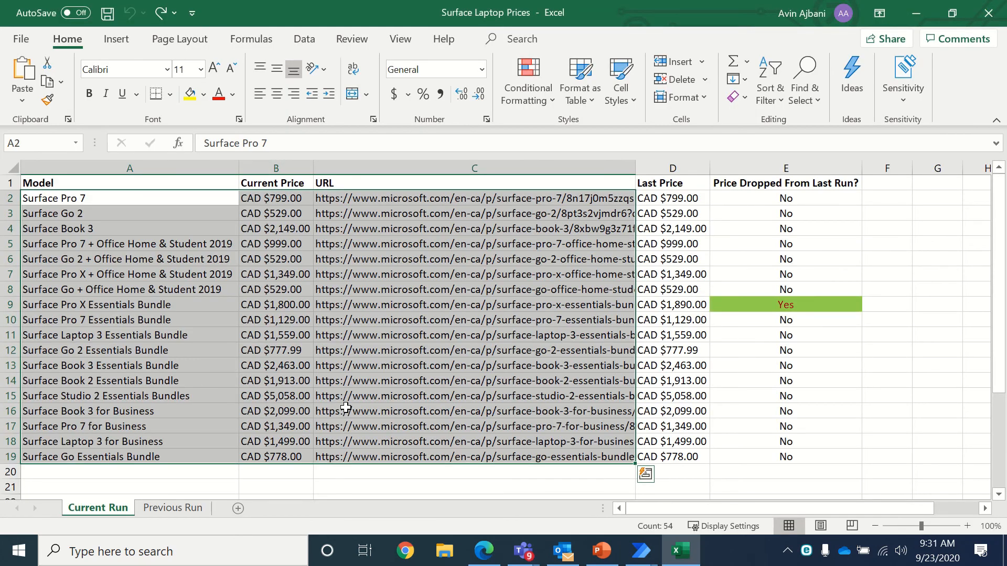
left_click(143, 198)
key("alt+Tab")
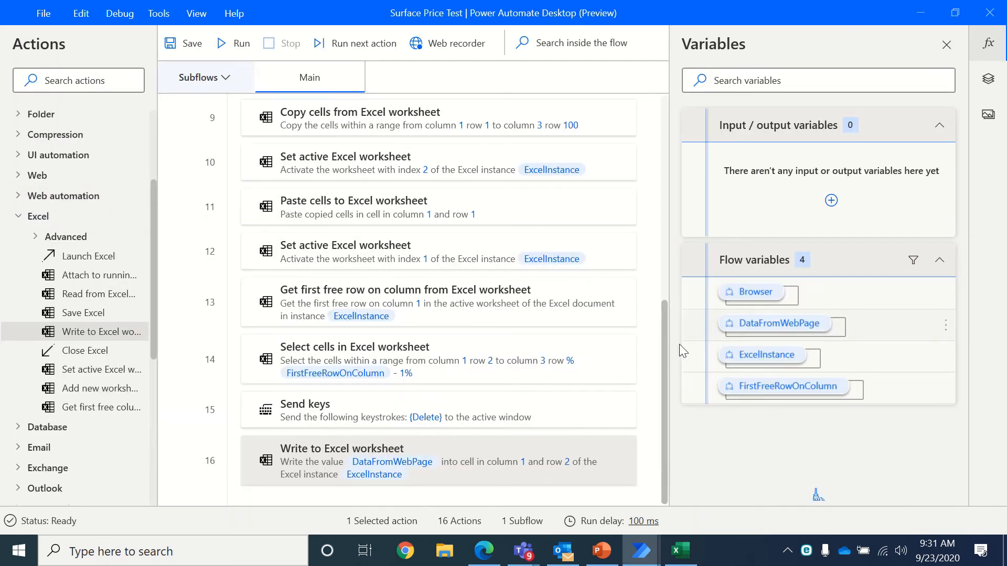
left_click(689, 564)
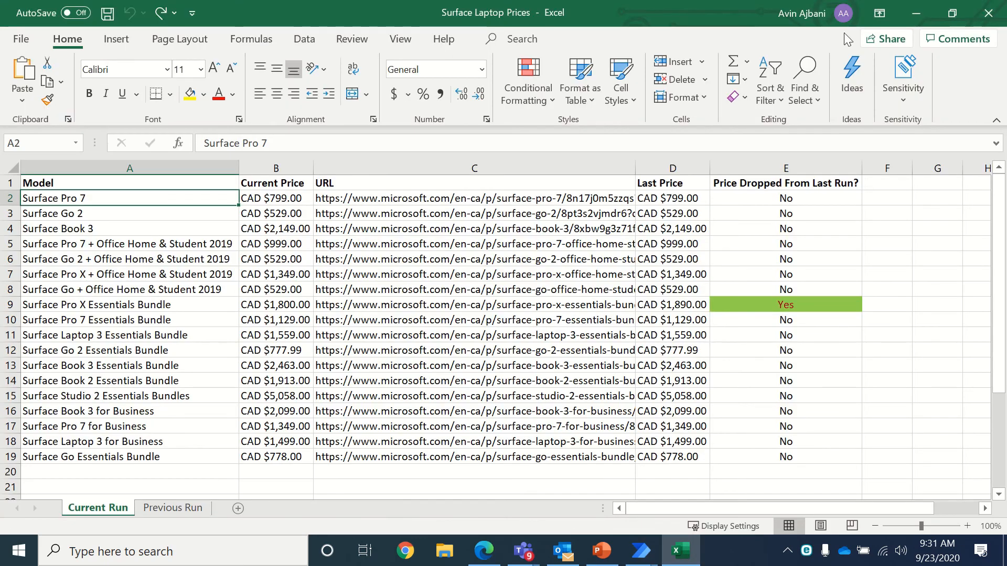
left_click(999, 9)
left_click(502, 313)
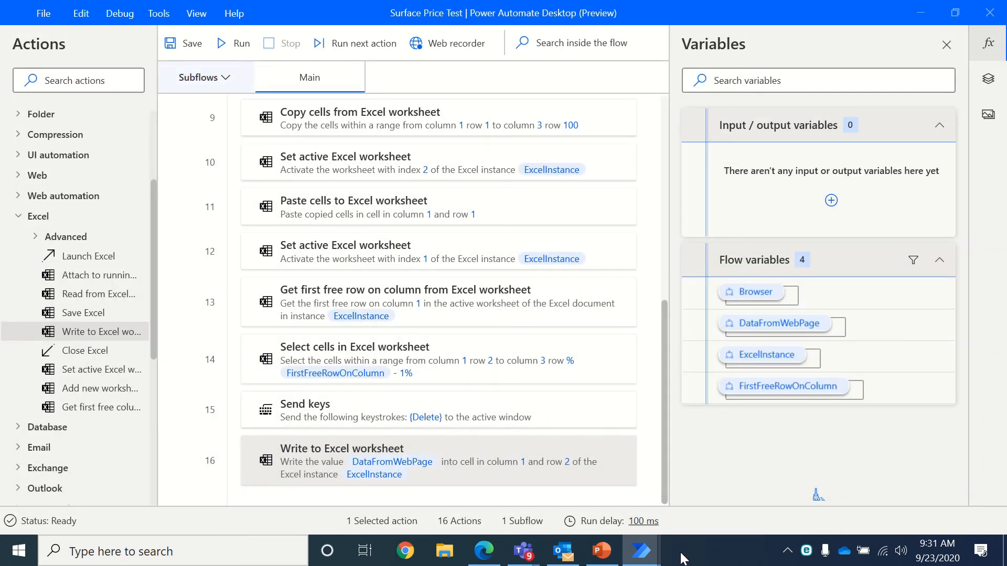
Step: Review the flow from its first action, run it, and maximize the Surface Laptop Prices workbook it opens in Excel
left_click_drag(663, 442, 672, 216)
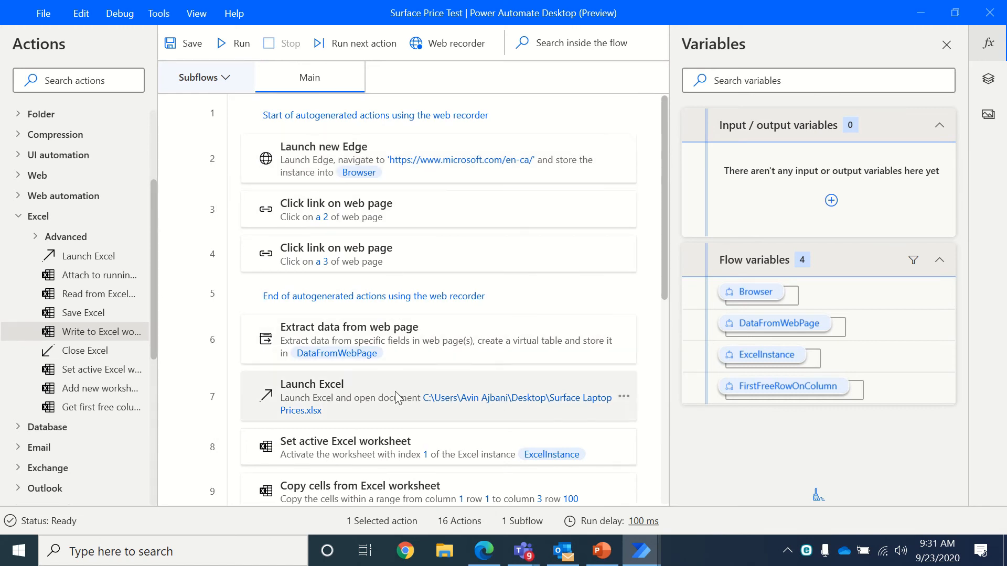
scroll(397, 398, "down", 5)
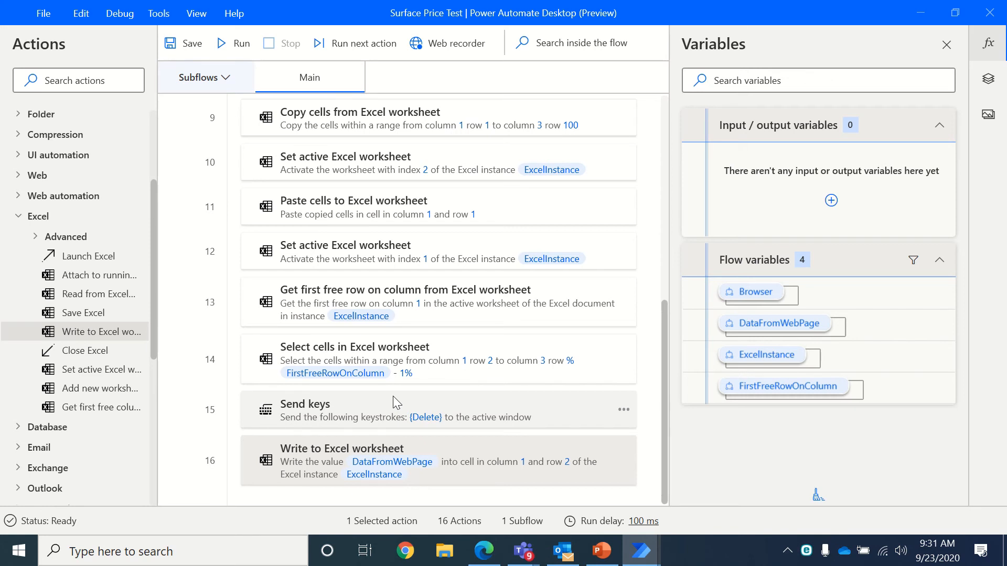
left_click(225, 45)
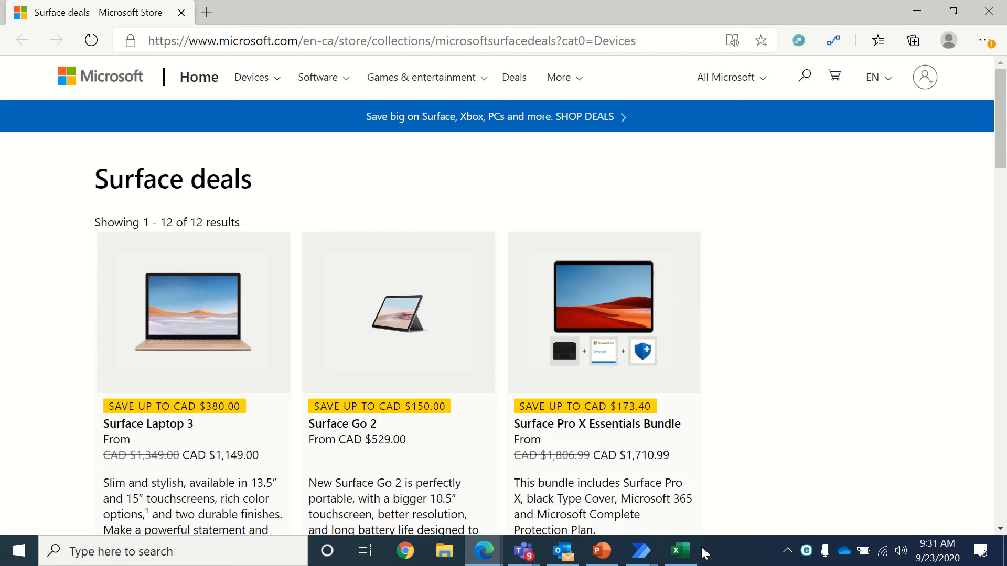
left_click(679, 550)
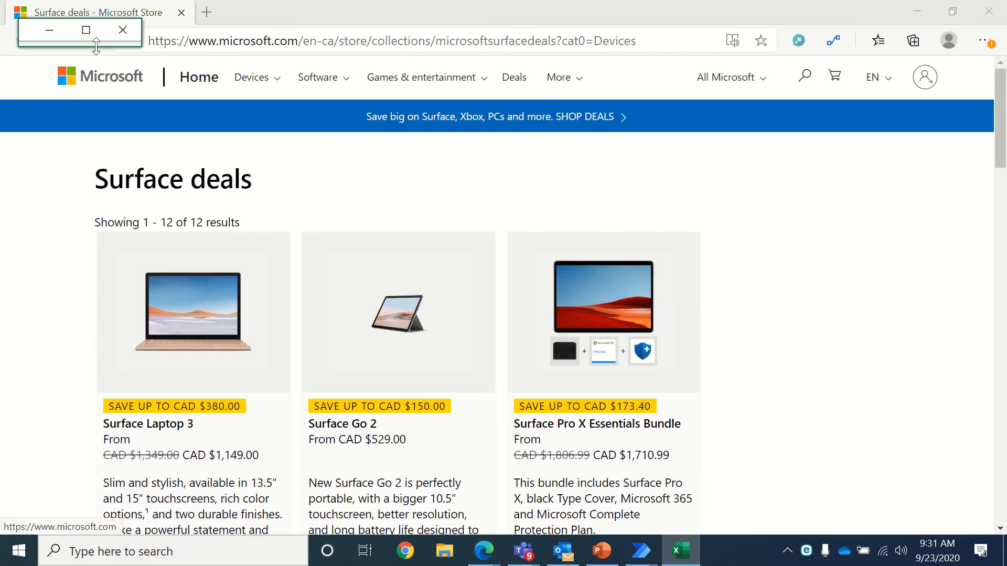
left_click(86, 23)
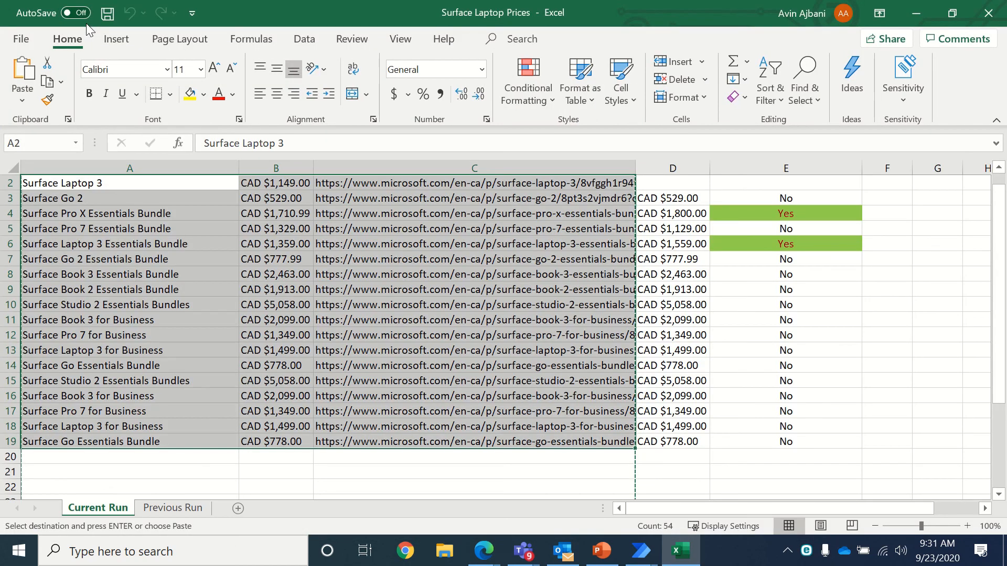
Step: Examine the price-drop flags in column E and the Last Price formula in D2, and return to the flow designer
scroll(337, 346, "down", 1)
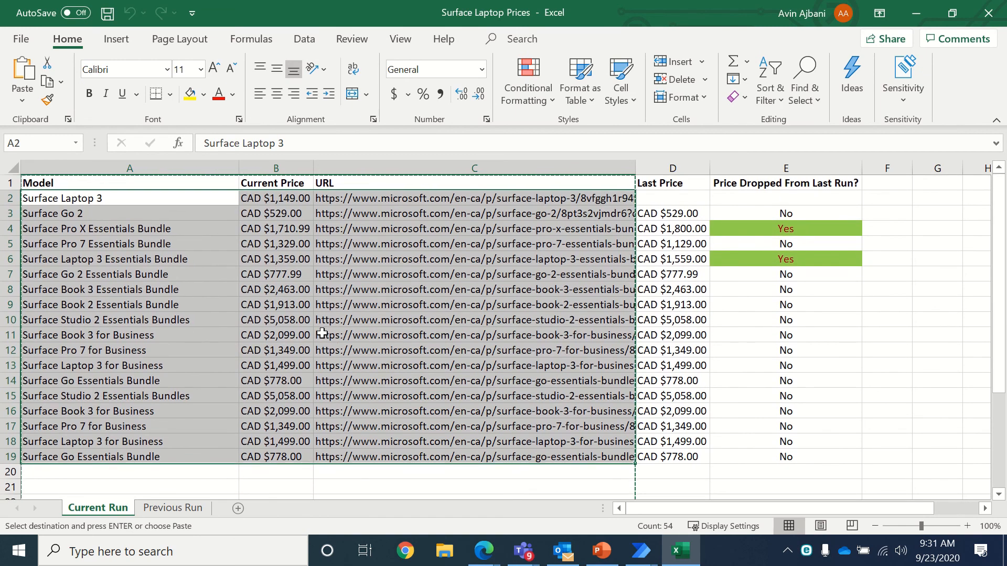
left_click(785, 224)
left_click(797, 262)
left_click(786, 229)
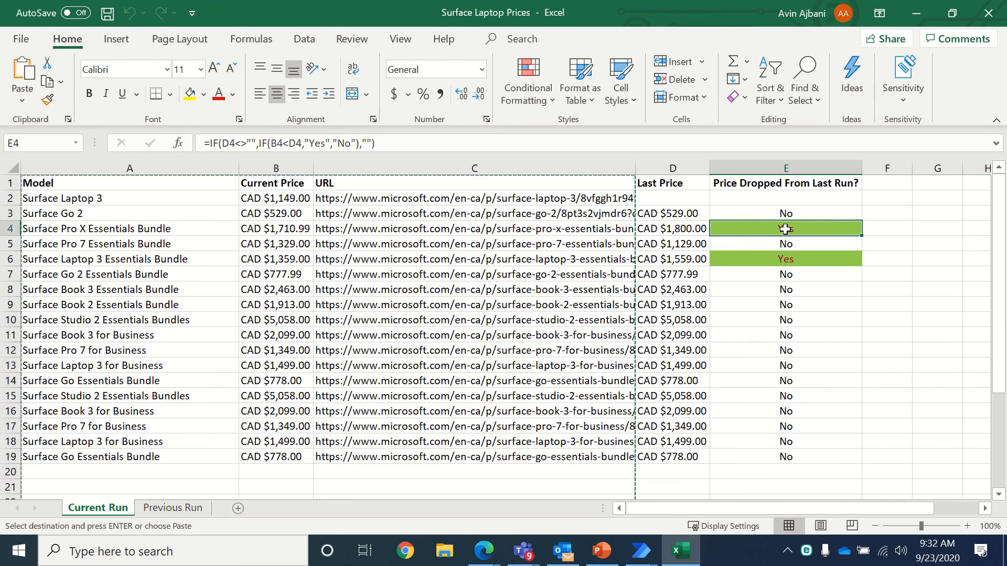
left_click(667, 199)
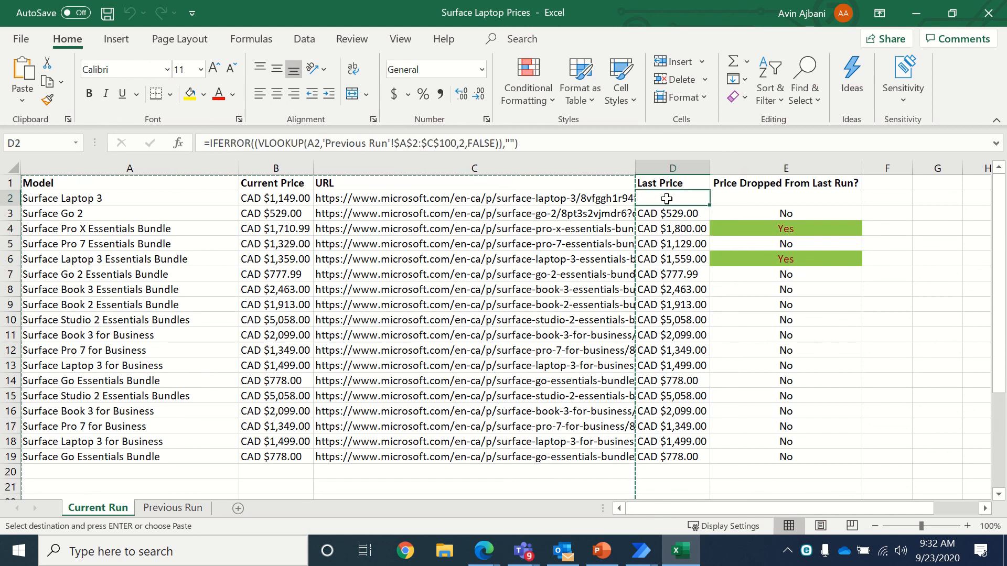
left_click(443, 215)
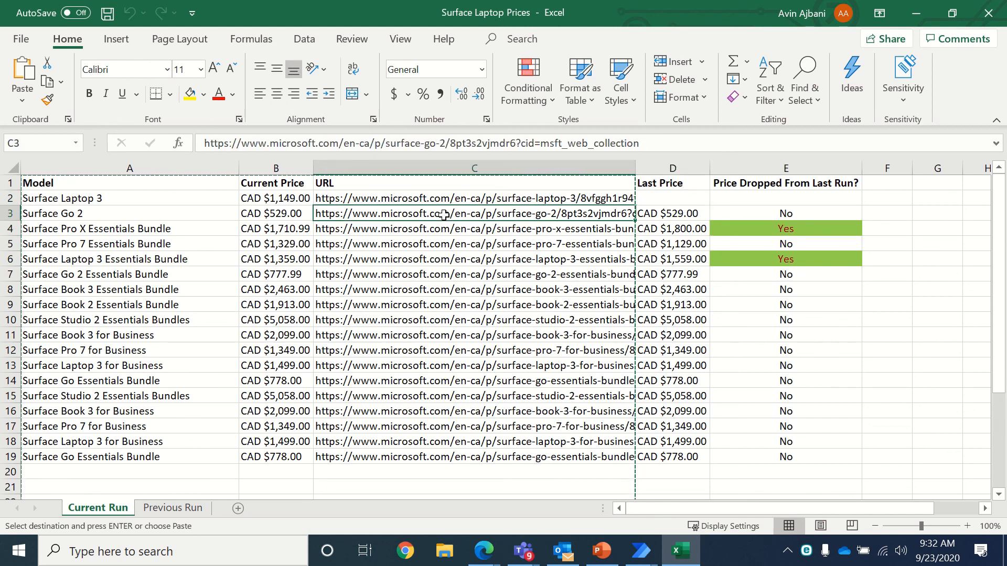
key("alt+Tab")
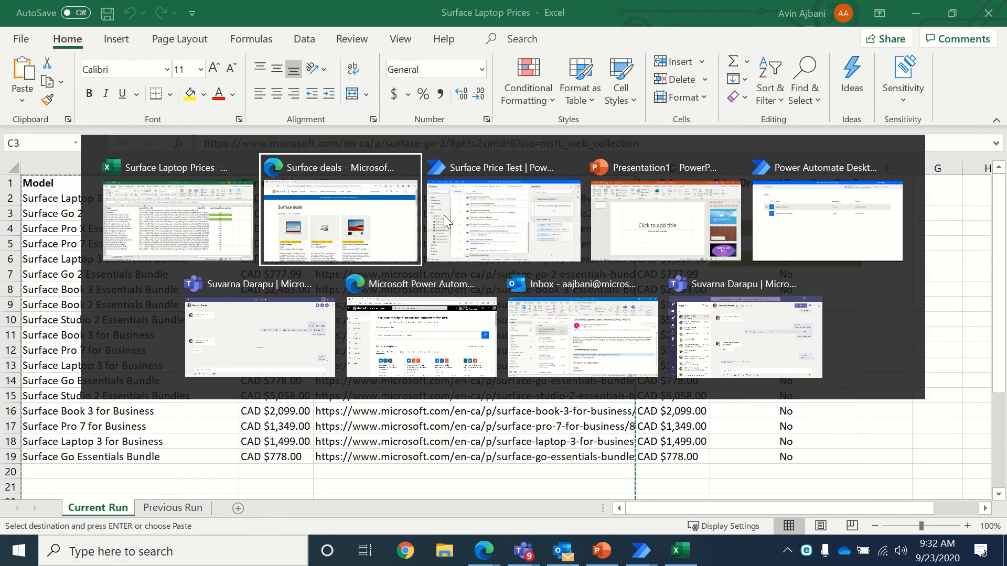
key("alt+Tab")
key("alt+Tab")
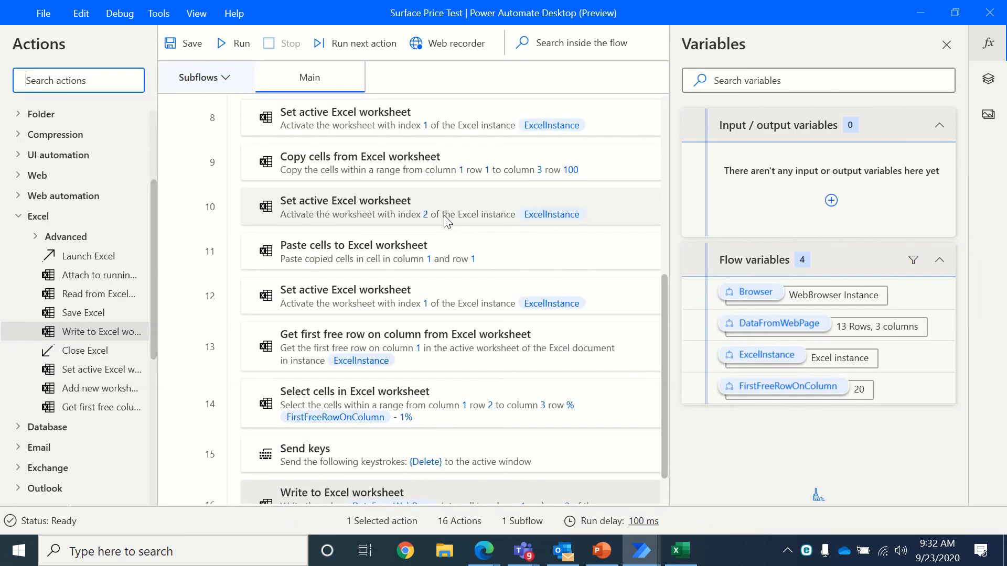